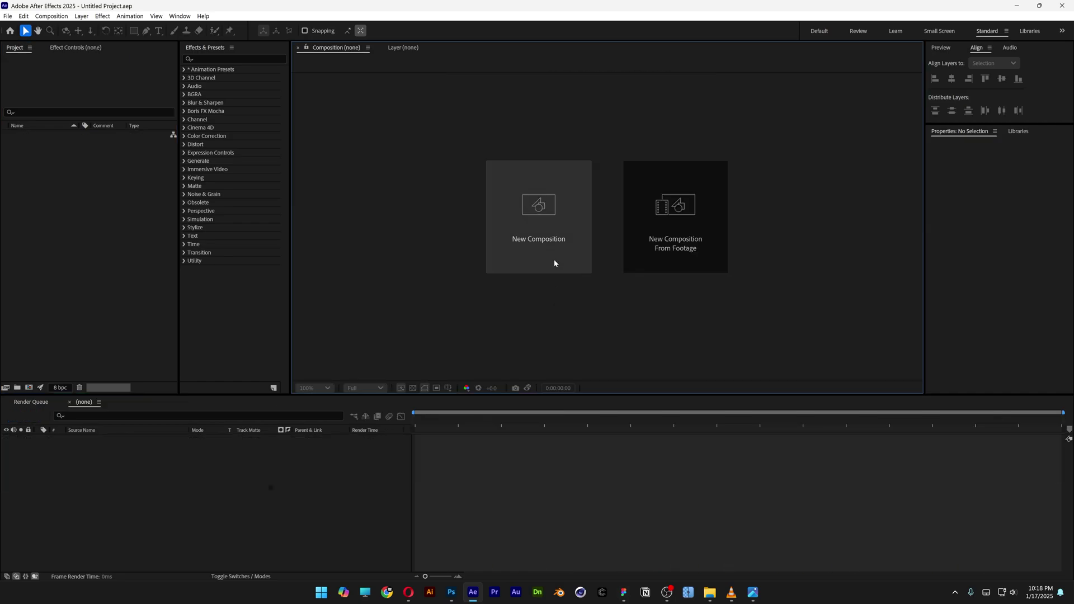
Step: Make a composition named 'Text Animation' at 1080×1080, 25 fps, 0:00:03:00 duration
click(553, 245)
key(BackSpace)
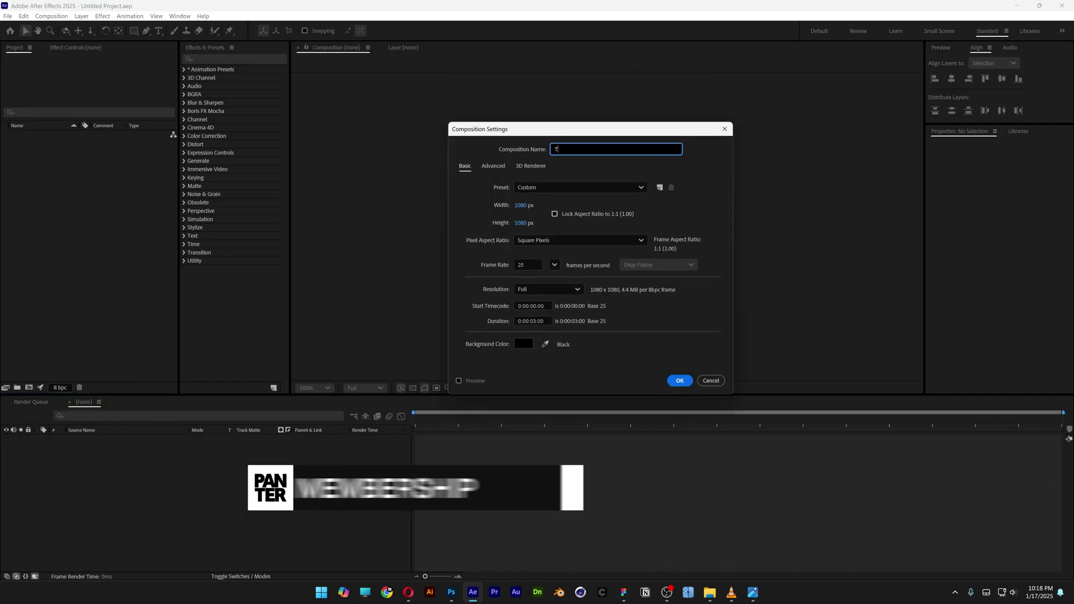
text(Text Animation)
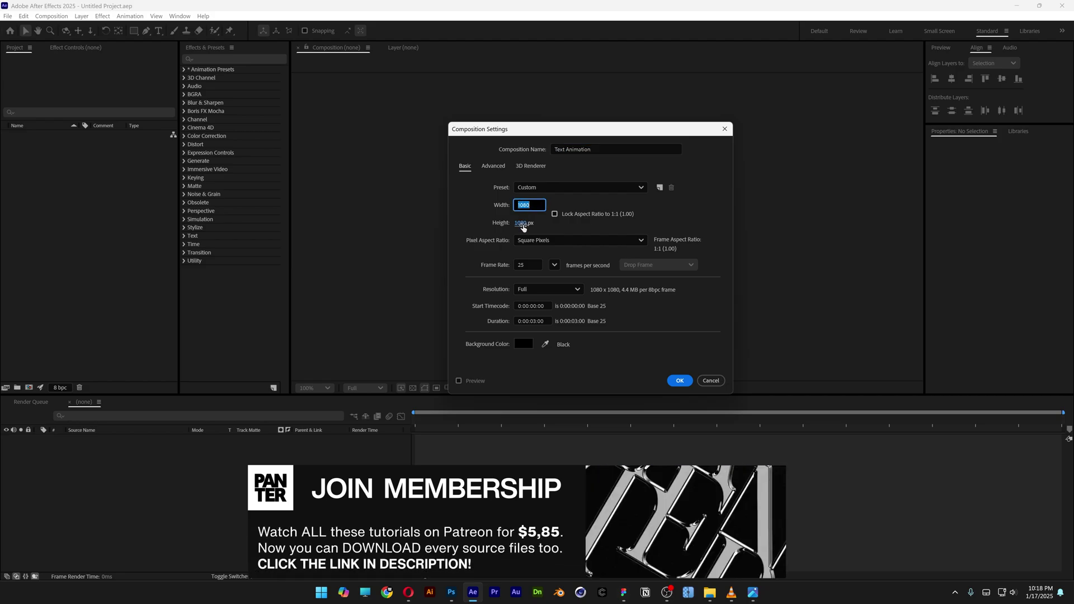
click(515, 264)
click(531, 321)
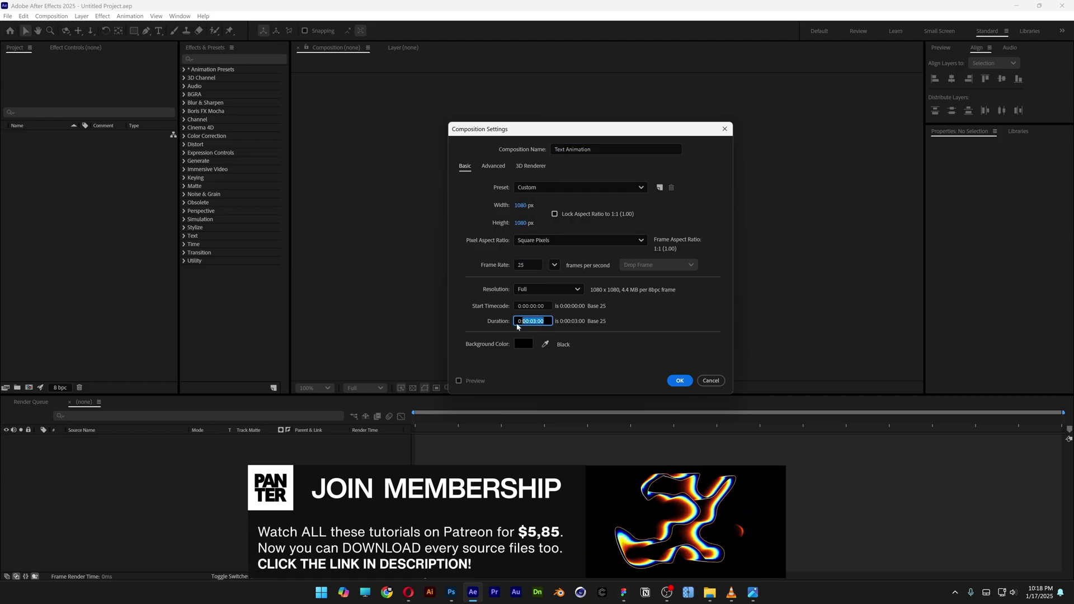
click(679, 380)
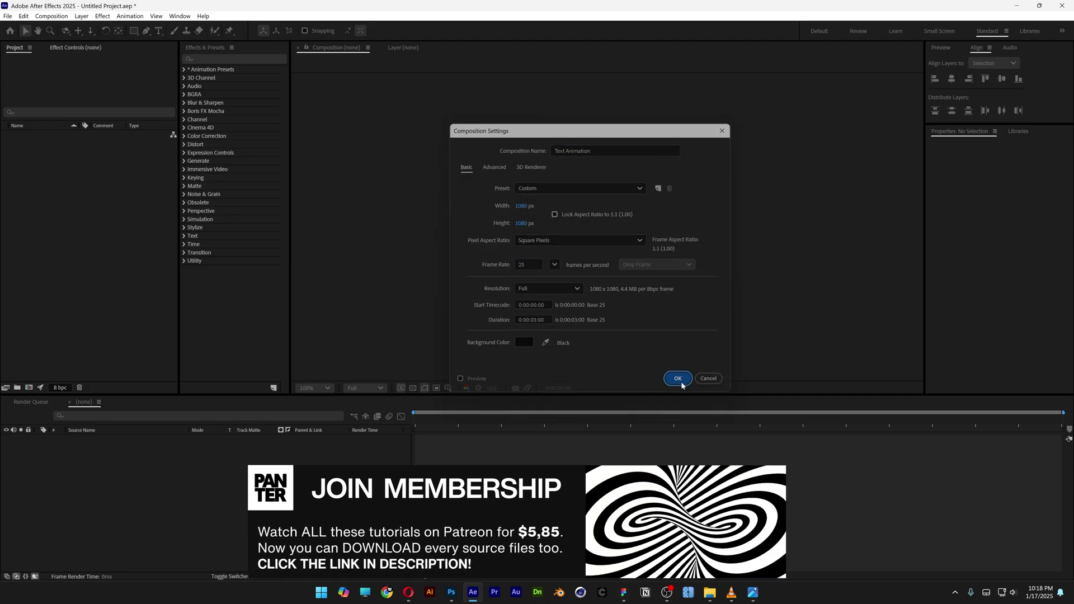
Step: Type PANTER as a new text layer and centre it horizontally in the comp
click(159, 31)
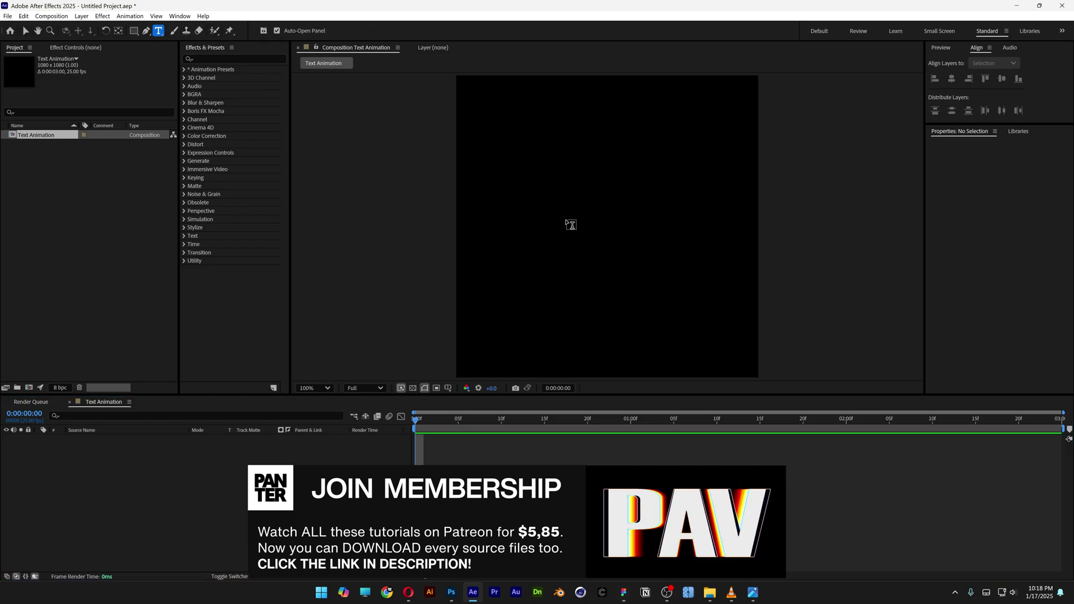
click(569, 221)
text(PANTER)
click(951, 78)
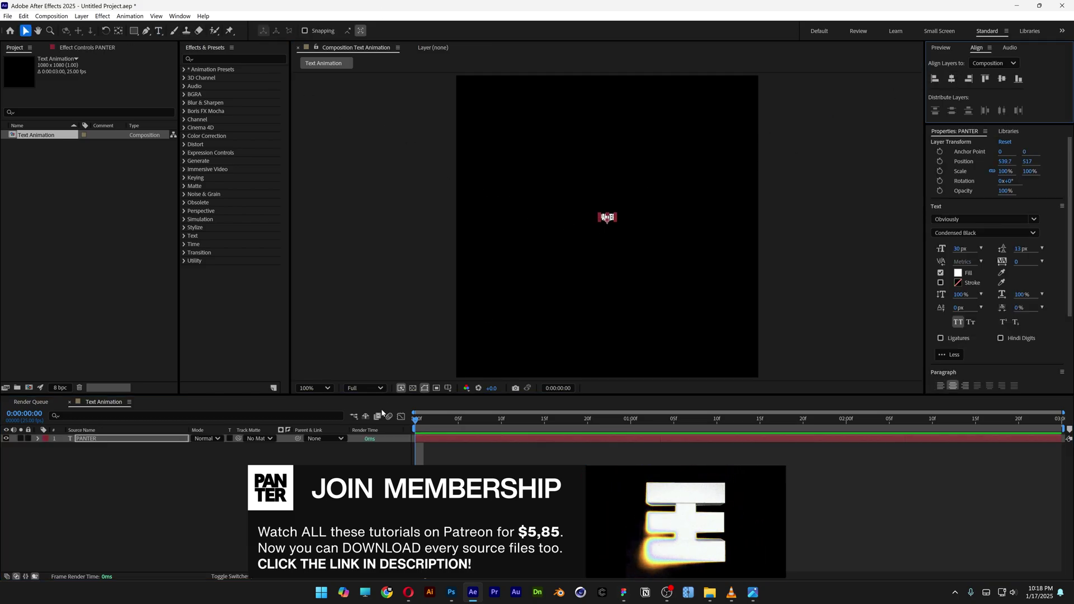
Step: Scale the PANTER text to 1862% and centre it both horizontally and vertically
key(s)
drag(207, 447, 850, 79)
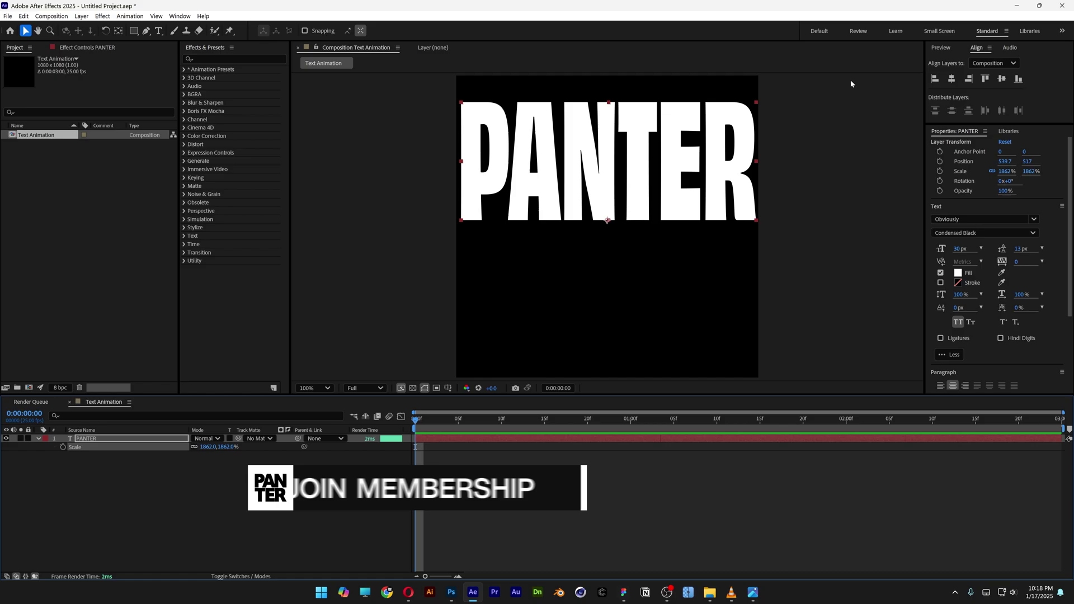
click(951, 78)
click(1002, 79)
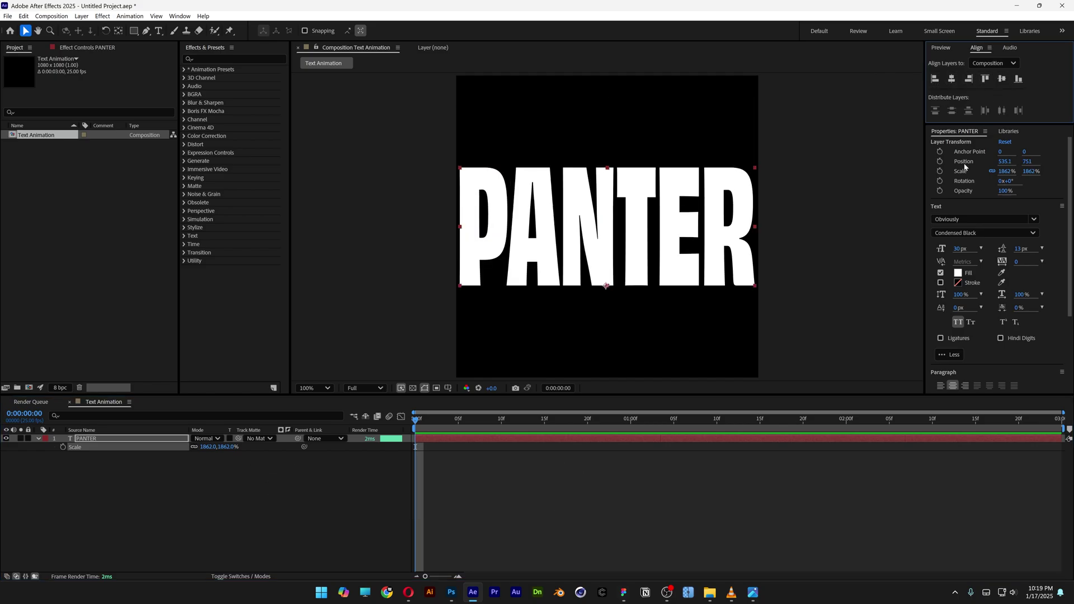
Step: Set the PANTER font style to Obviously Condensed Black
click(968, 218)
click(988, 233)
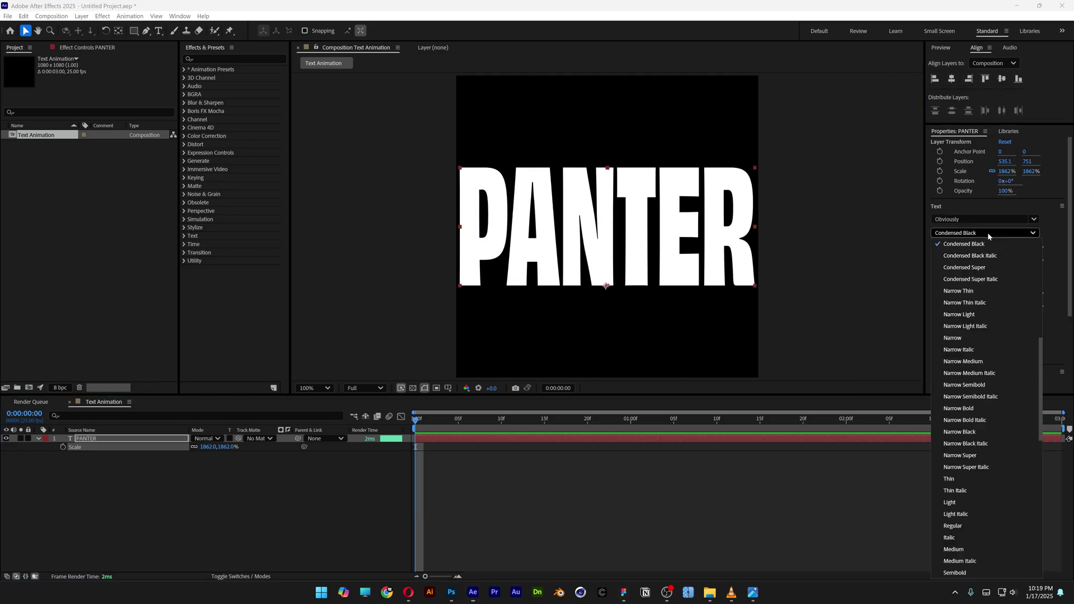
click(989, 234)
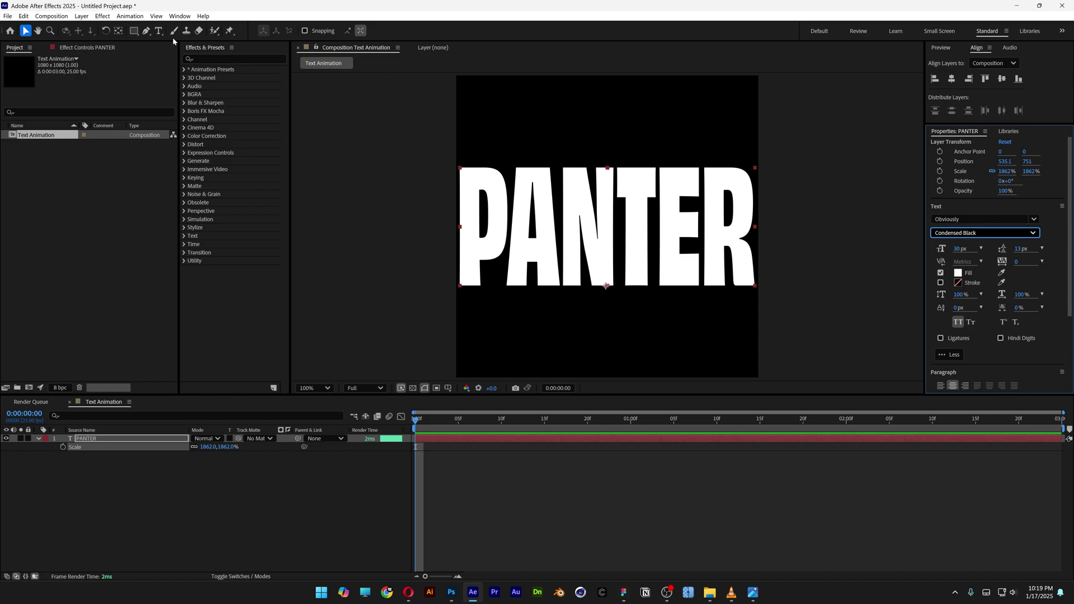
click(118, 32)
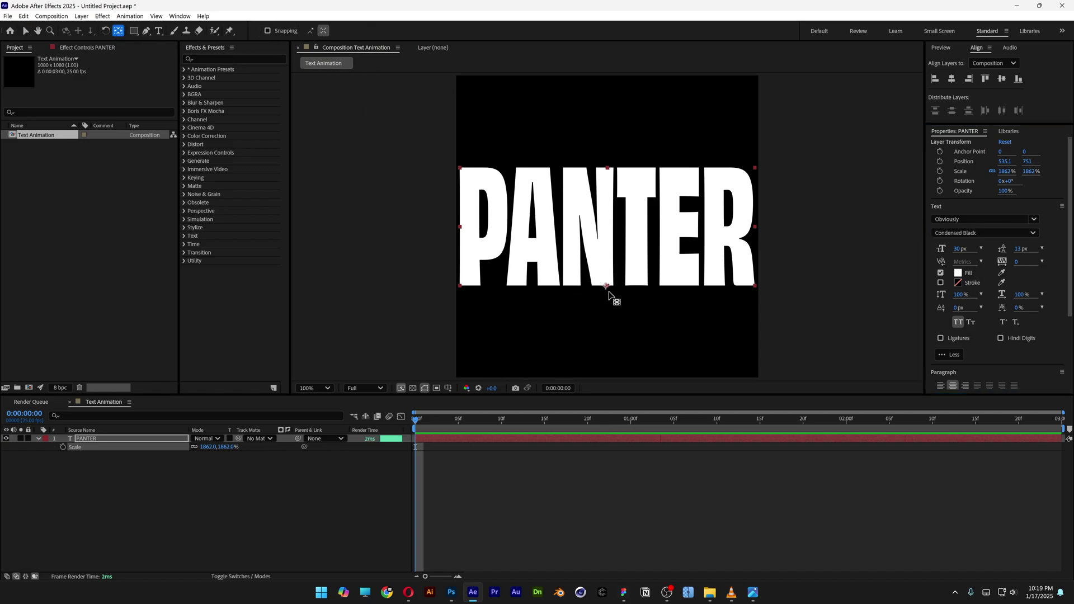
Step: Move PANTER's anchor to its right edge and keyframe width scale from 1862% to 0% at 1:00
drag(607, 288, 753, 231)
key(v)
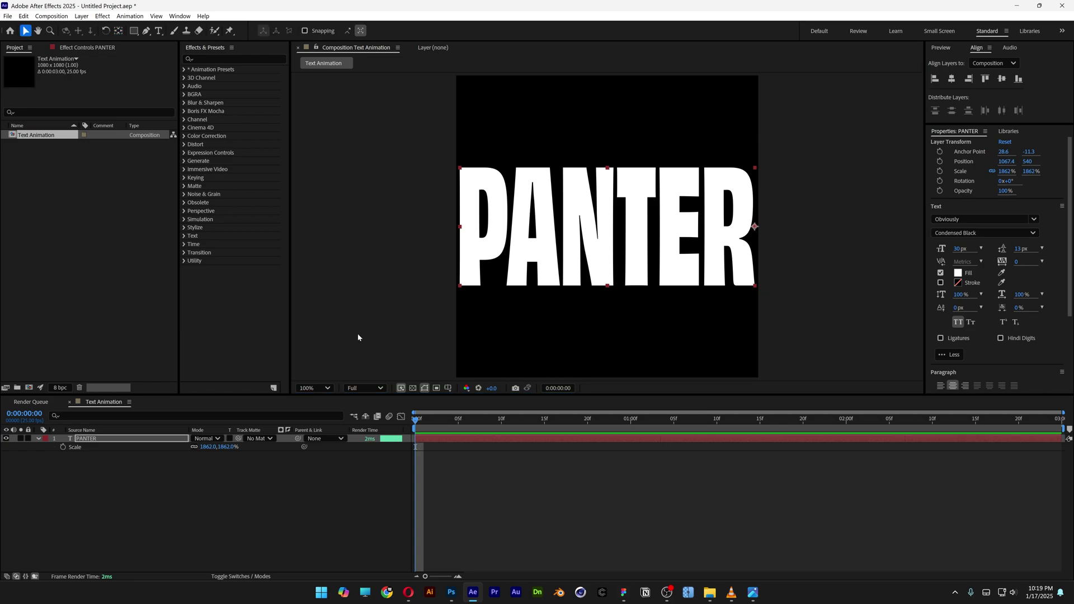
click(63, 447)
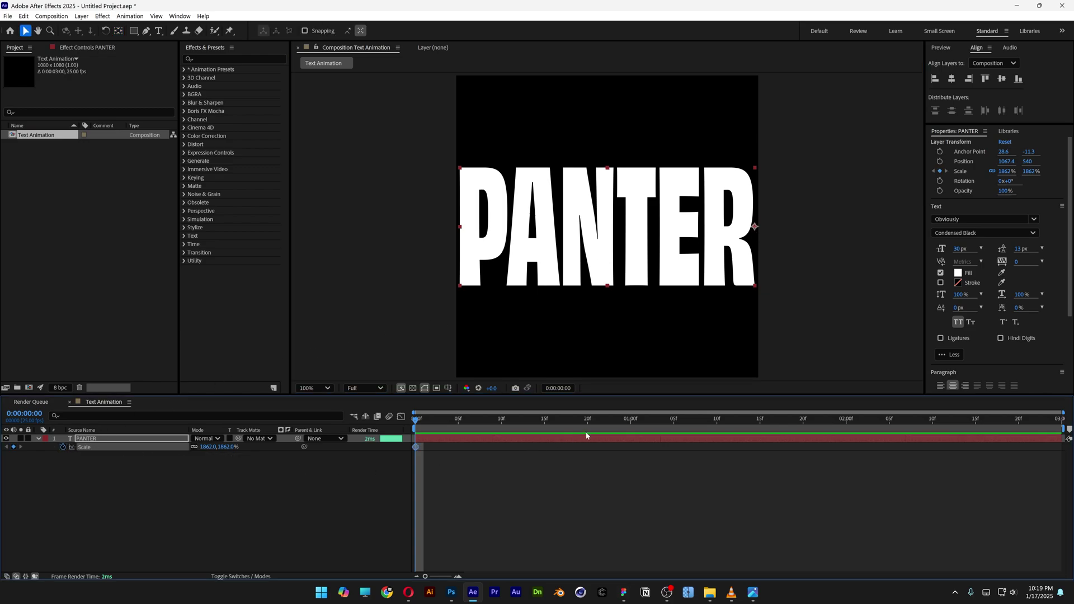
click(631, 422)
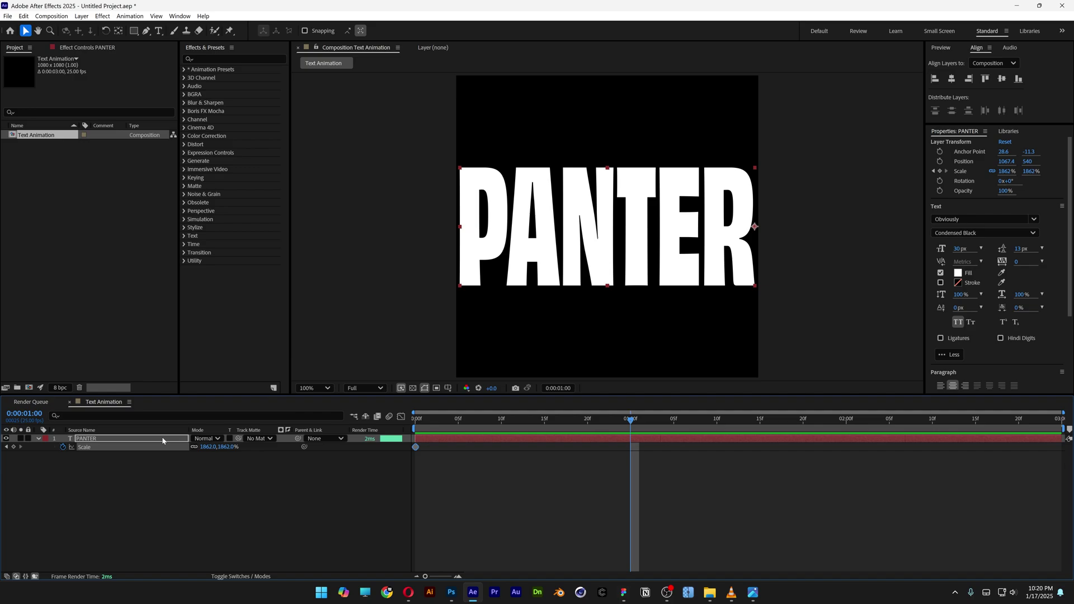
click(194, 447)
click(207, 448)
text(0)
key(Return)
drag(633, 419, 415, 420)
Step: Add a text animator with all transform properties and set its horizontal scale to 0
click(38, 439)
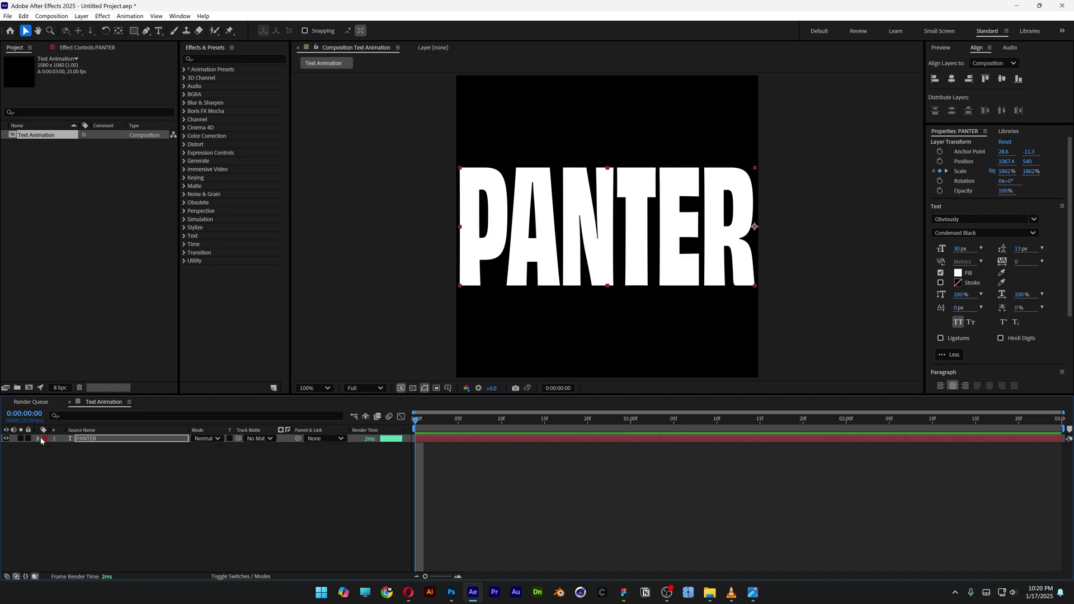
click(38, 439)
click(287, 448)
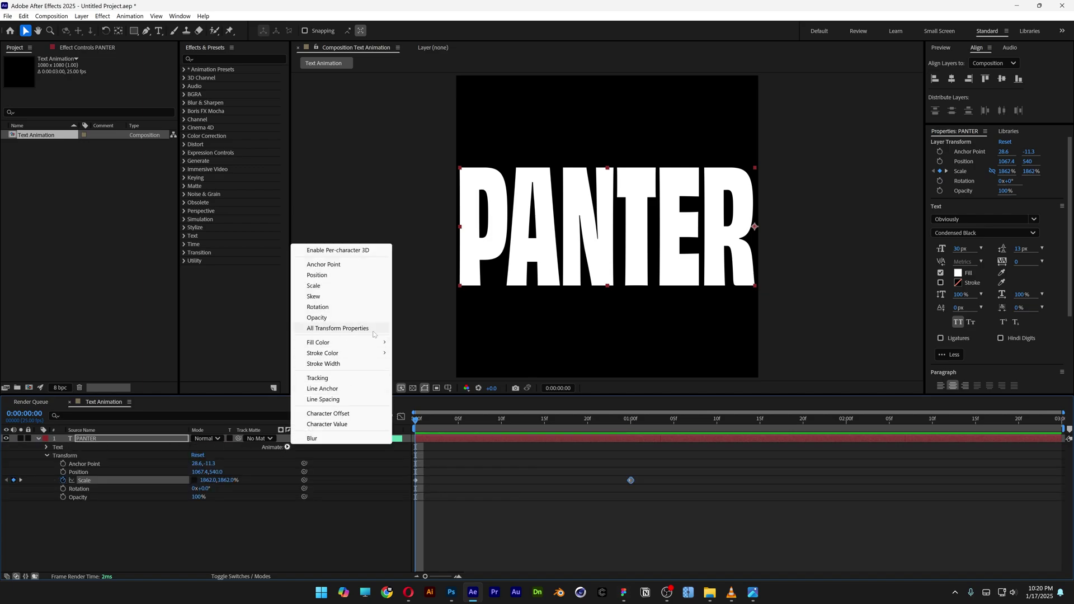
click(347, 329)
click(246, 516)
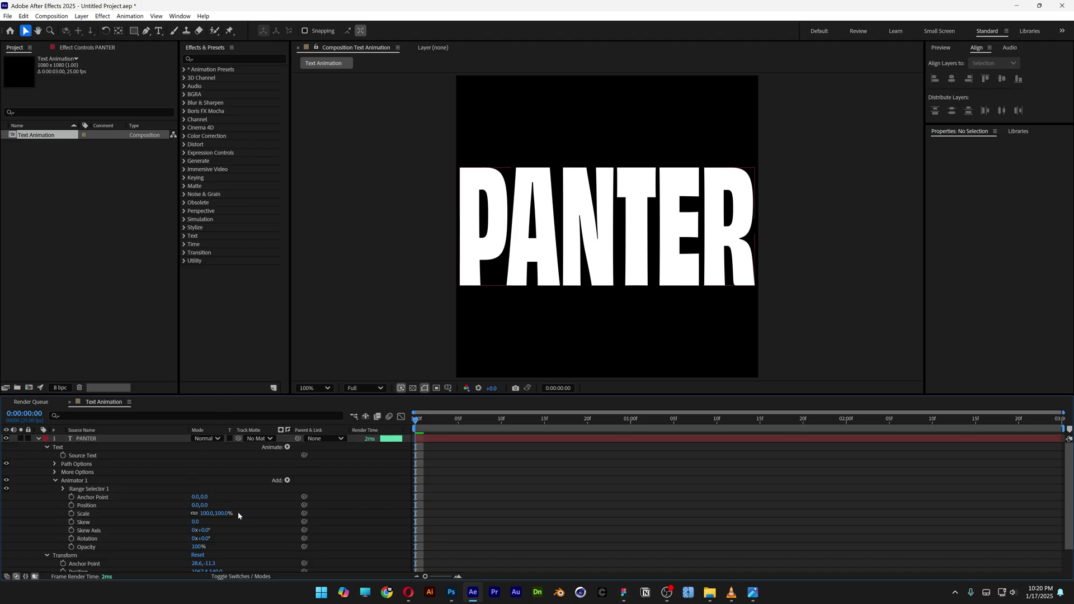
click(134, 514)
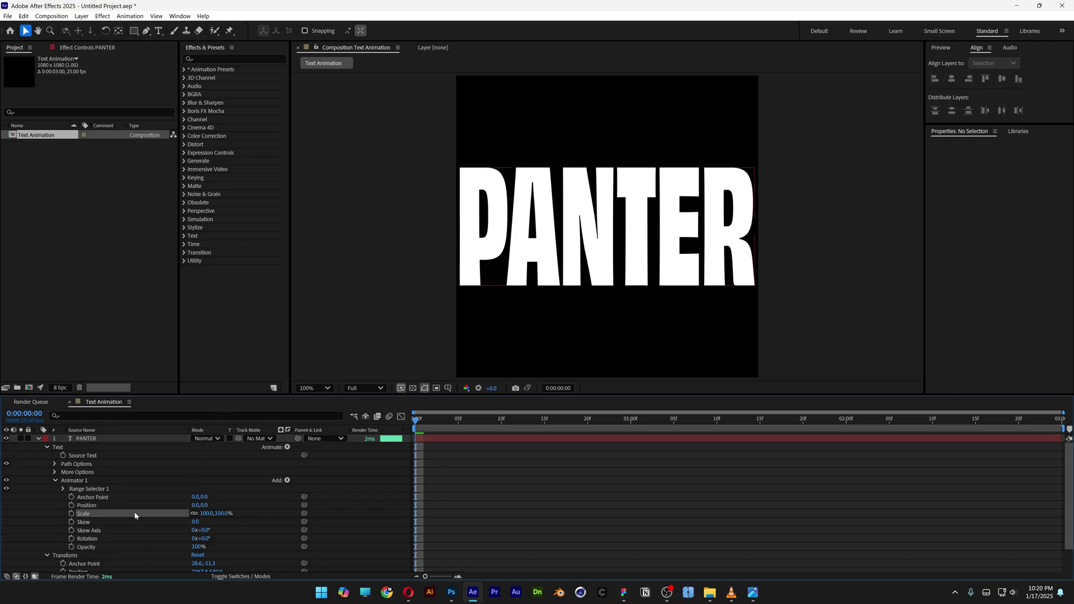
click(205, 514)
text(0)
key(Return)
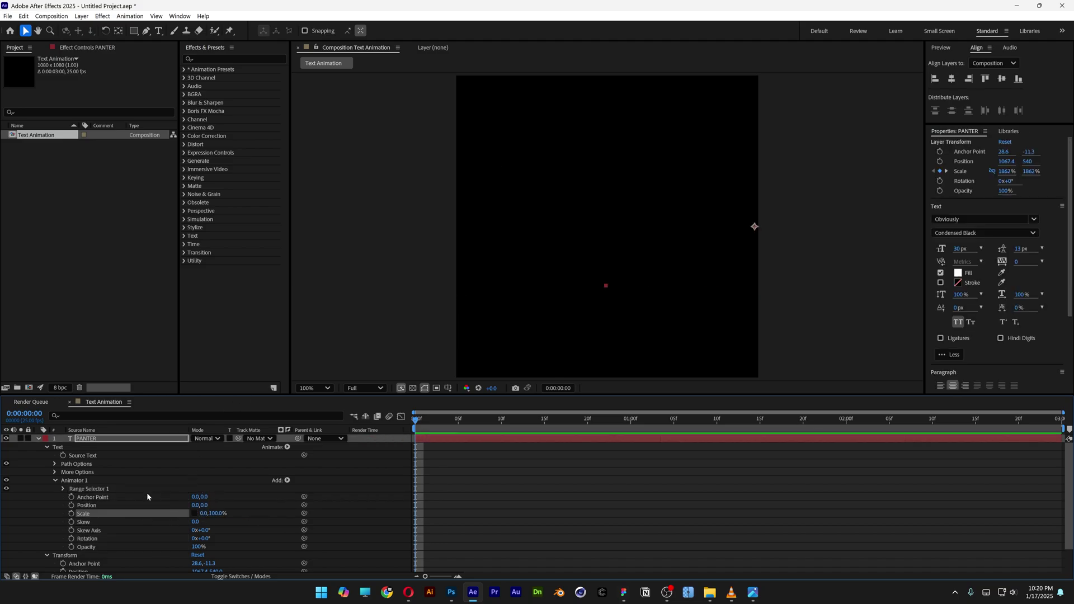
Step: Keyframe the Range Selector Offset from -100% at the start to 100% at one second
click(101, 491)
click(62, 489)
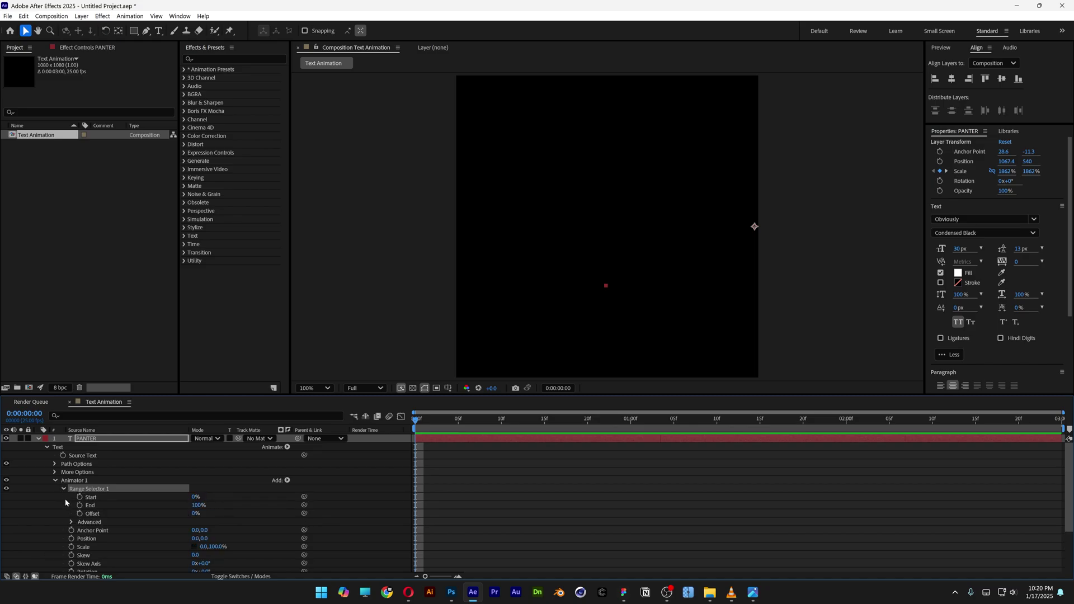
click(94, 515)
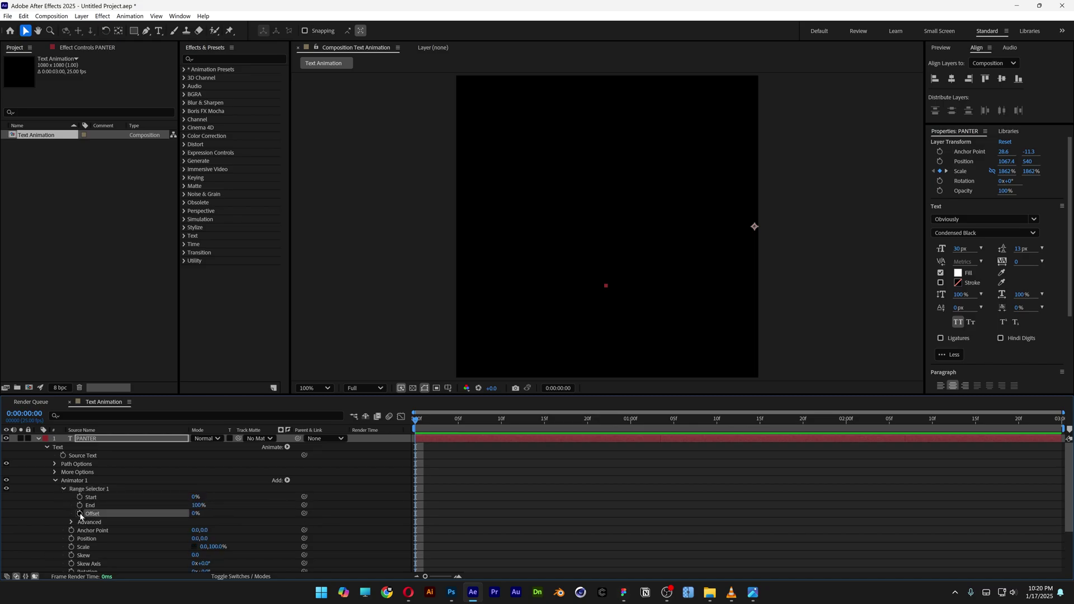
click(80, 514)
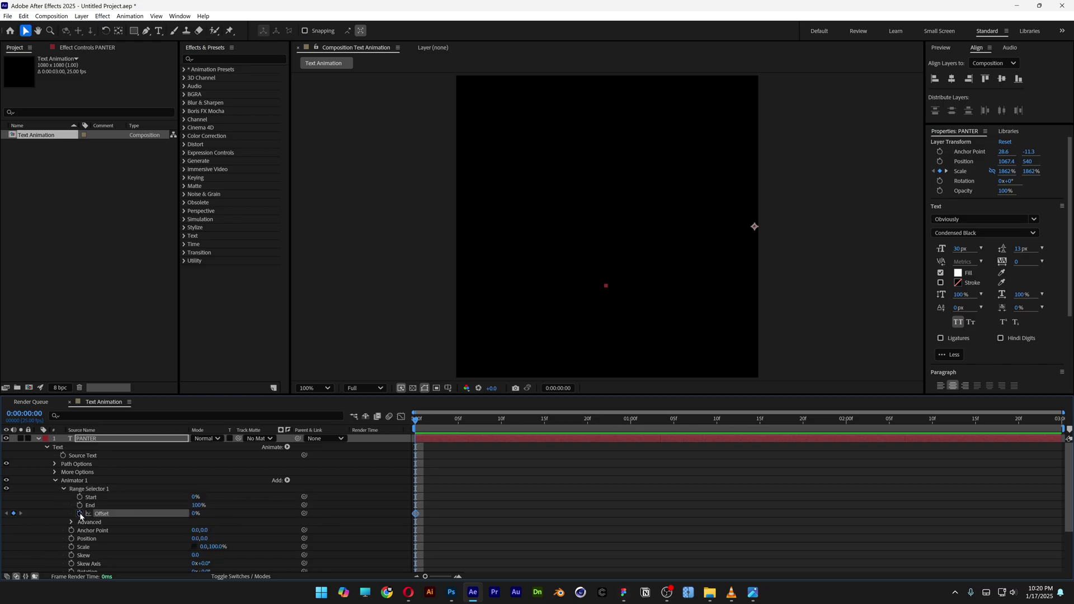
click(194, 514)
key(Return)
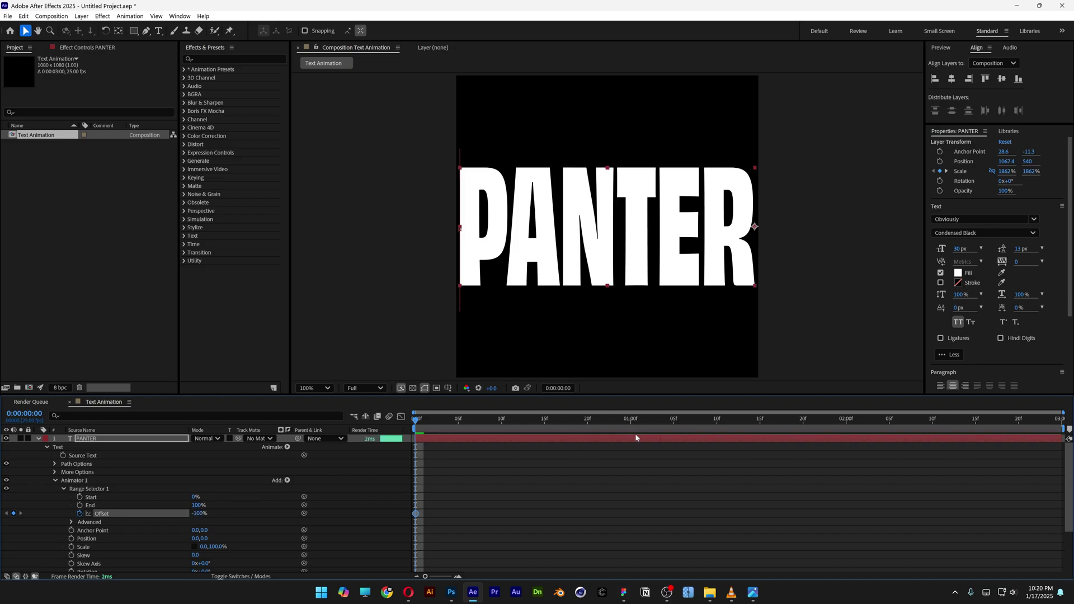
click(630, 420)
click(202, 513)
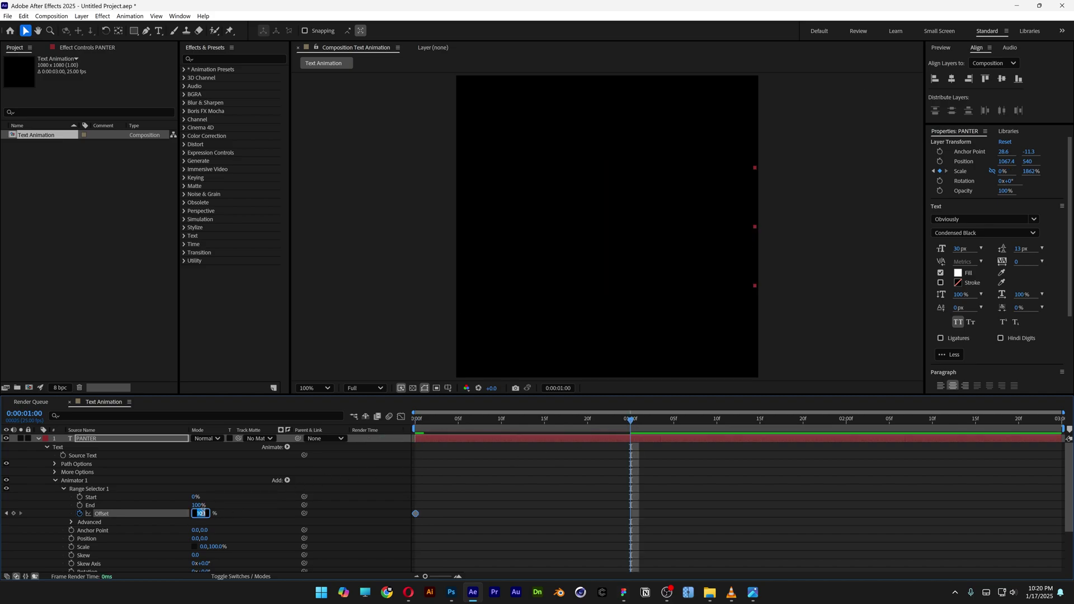
text(100)
key(Return)
scroll(170, 513, down, 3)
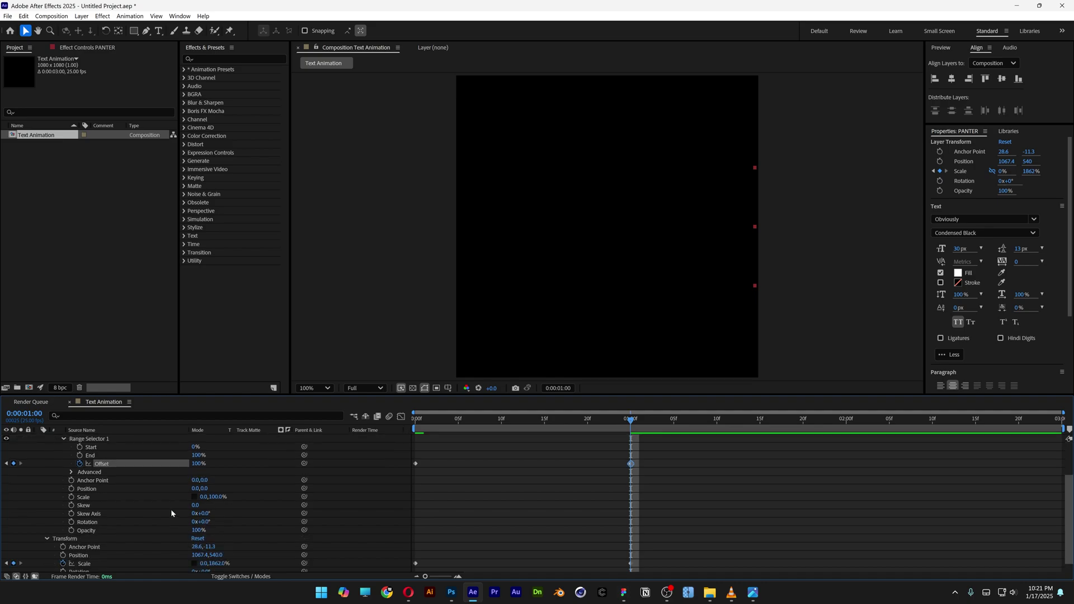
Step: Set the Range Selector's Advanced Shape to Smooth and show only keyframed properties
click(94, 461)
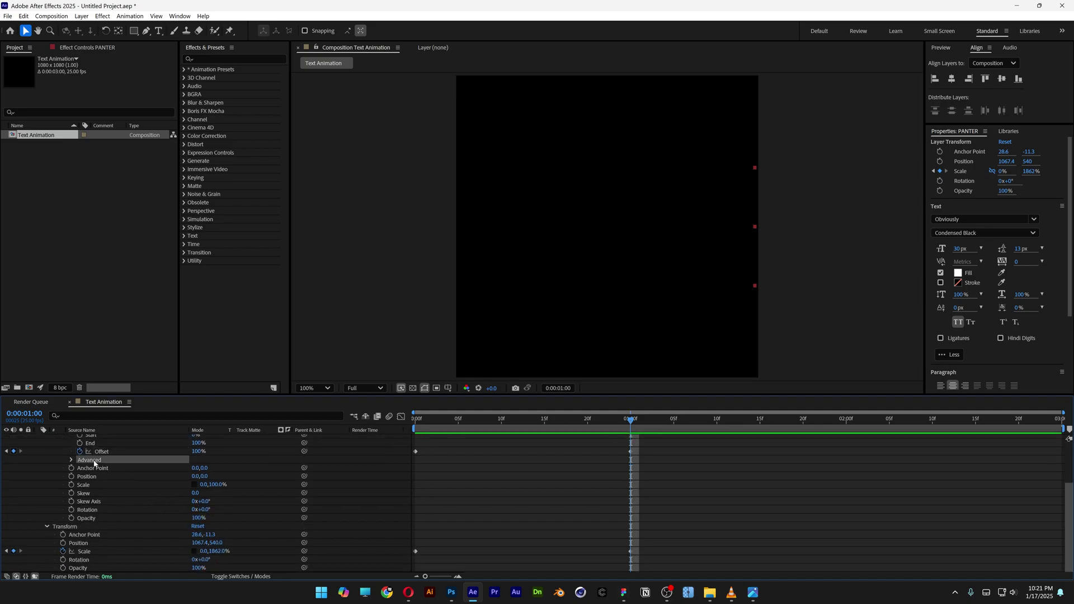
click(71, 460)
click(94, 501)
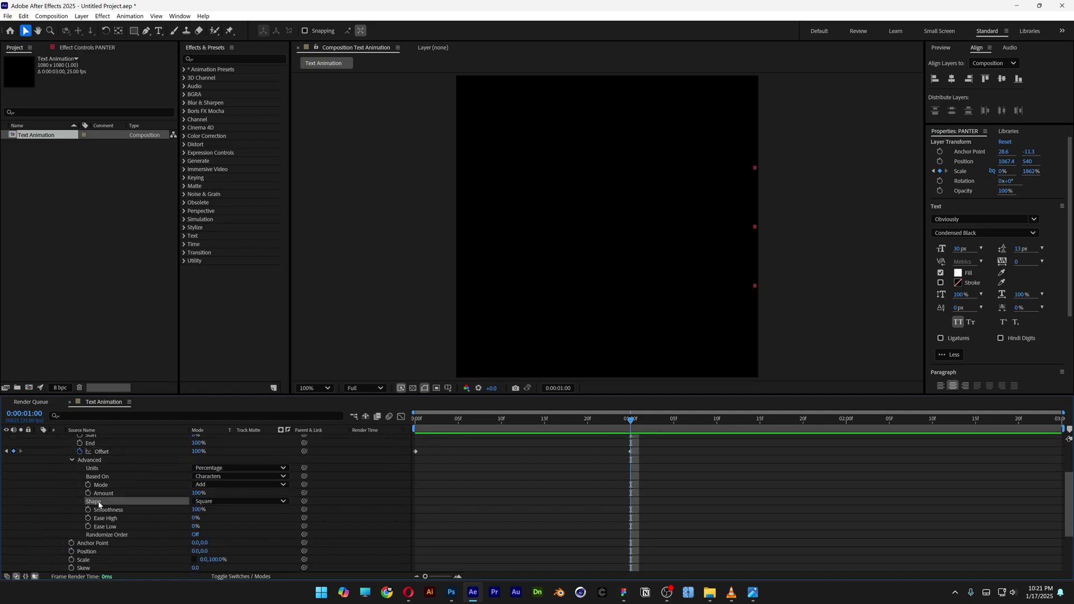
click(215, 502)
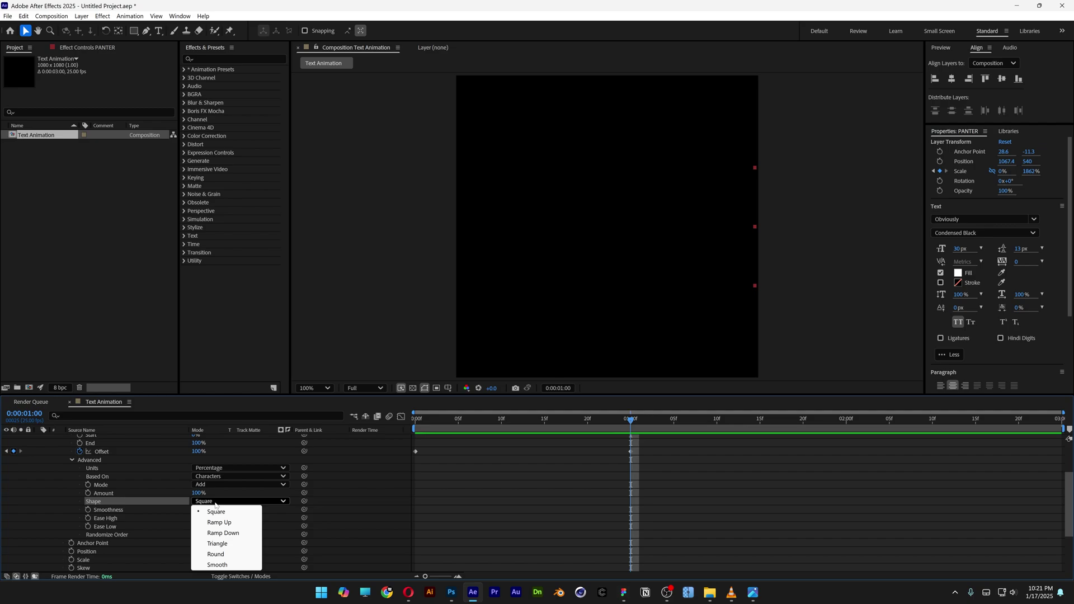
click(217, 565)
key(u)
key(Home)
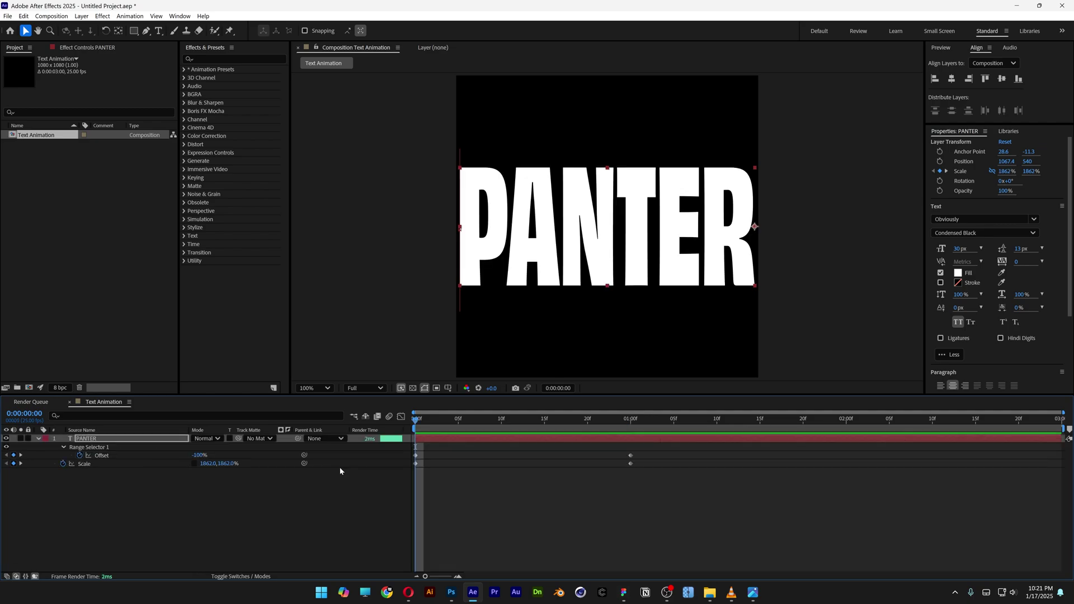
Step: Apply Easy Ease to all of PANTER's Offset and Scale keyframes
drag(684, 486, 386, 440)
right_click(631, 465)
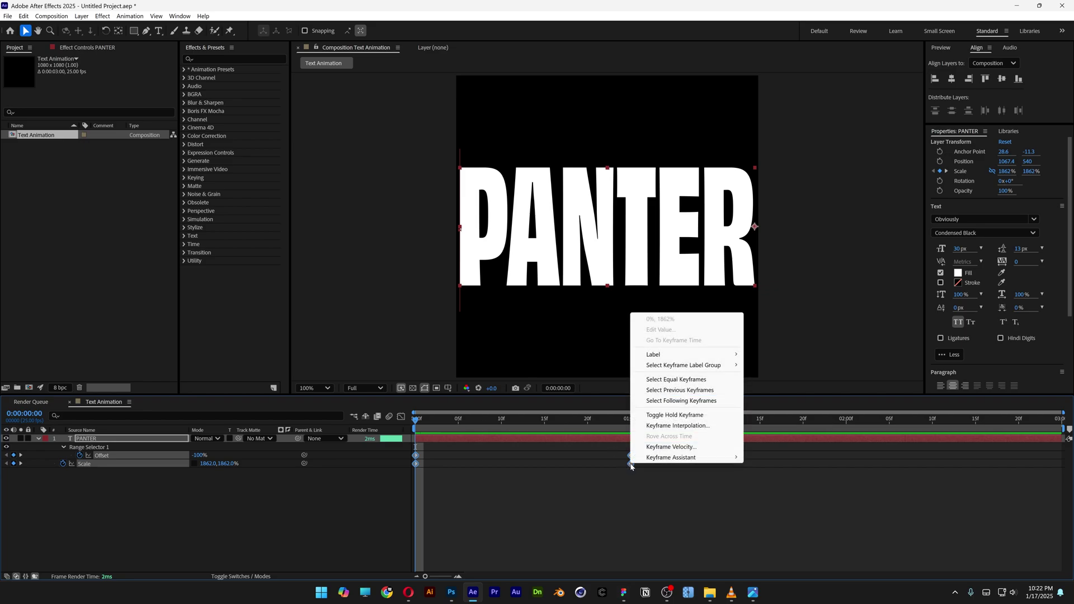
mouse_move(700, 458)
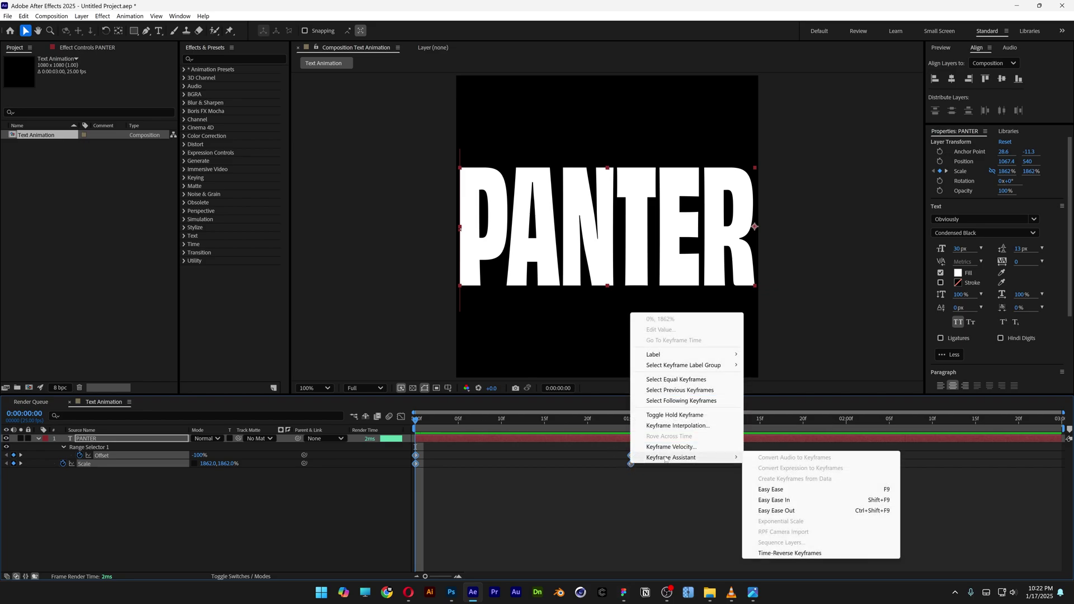
click(771, 490)
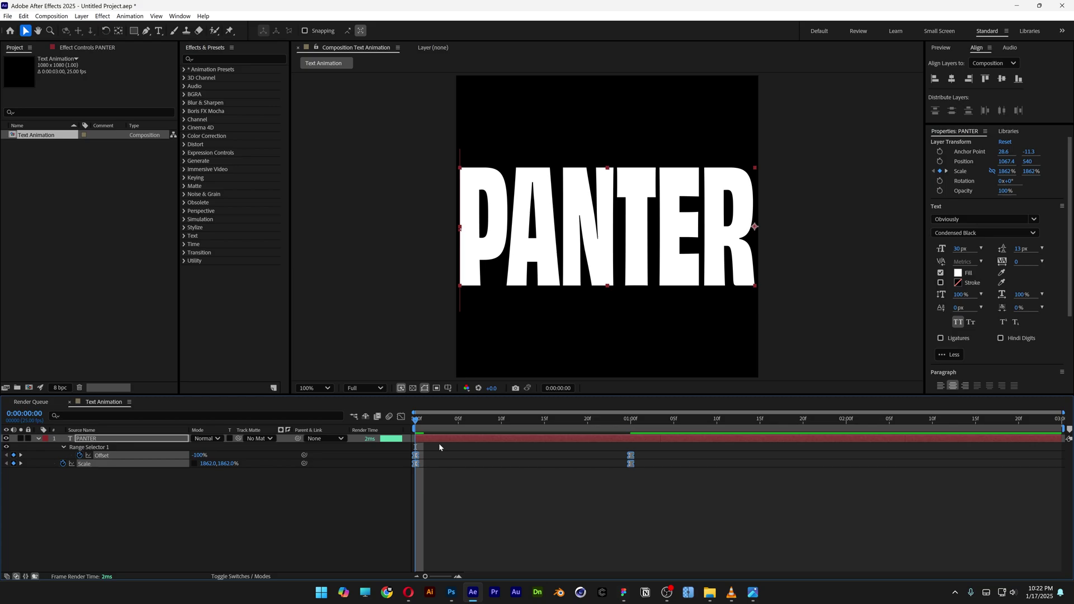
Step: Duplicate the layer as PANTER 2 and time-reverse the original PANTER's four keyframes
key(ctrl+d)
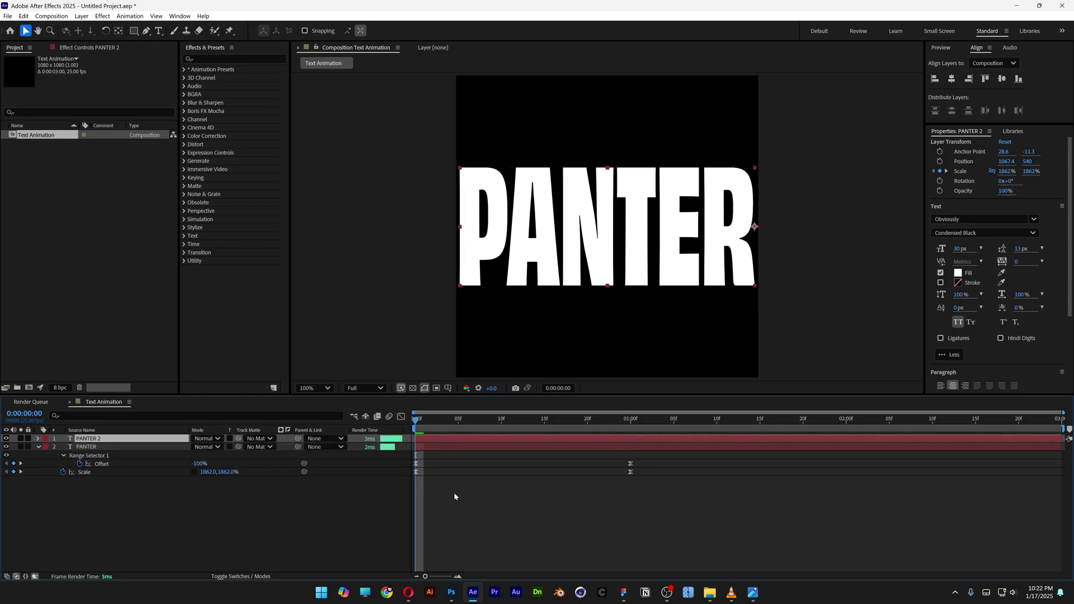
drag(693, 508, 410, 461)
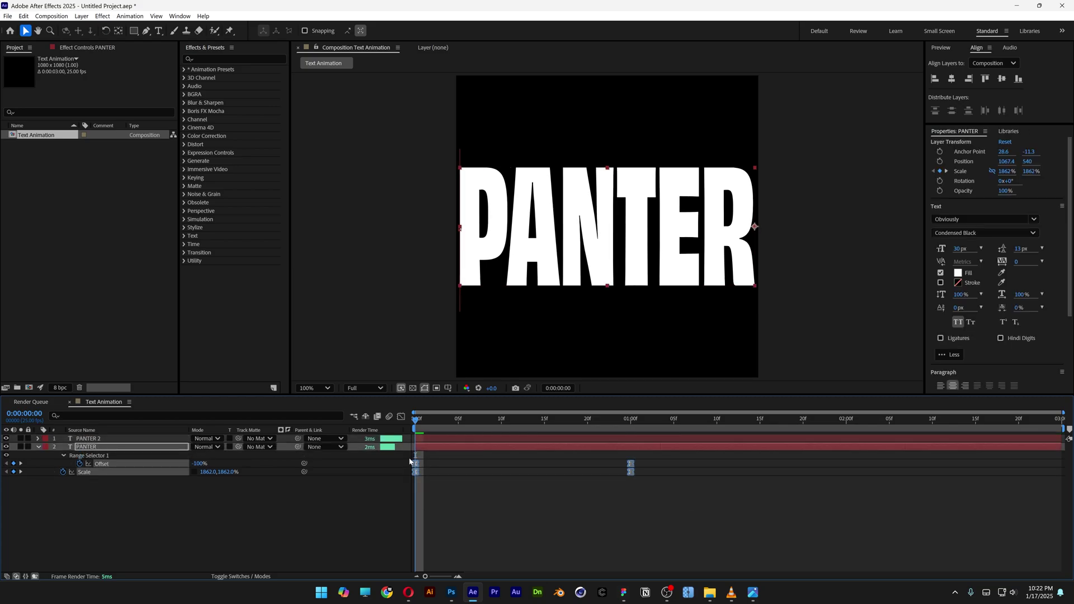
right_click(627, 476)
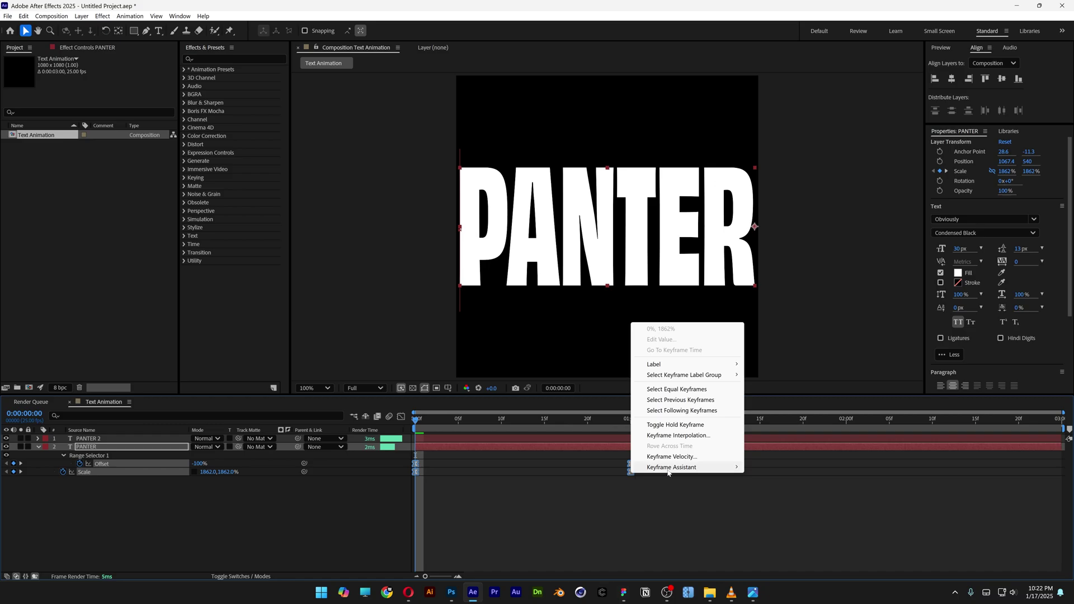
mouse_move(669, 471)
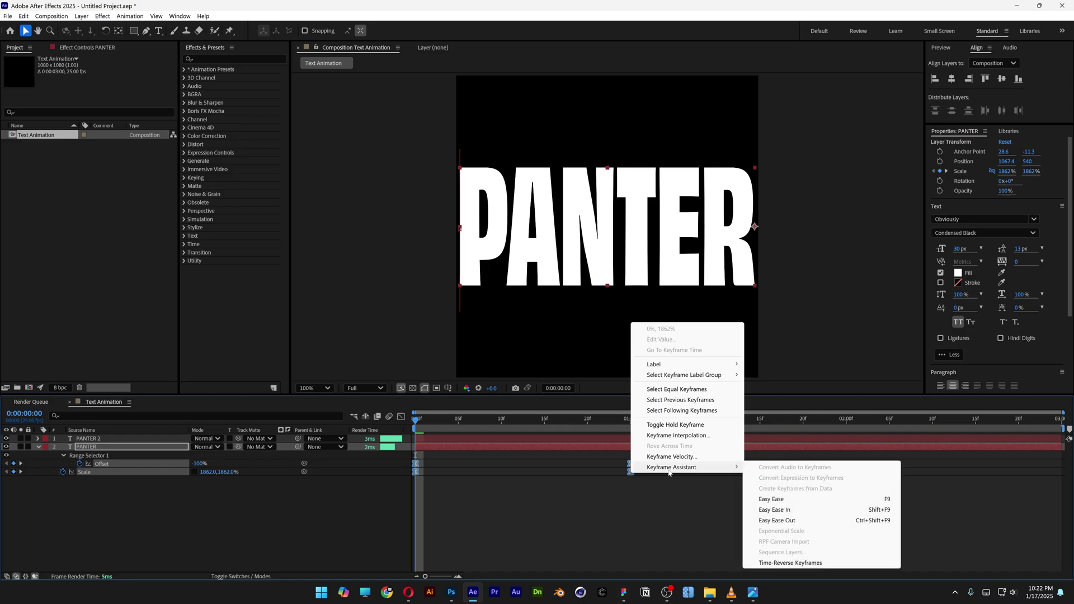
click(778, 563)
click(118, 30)
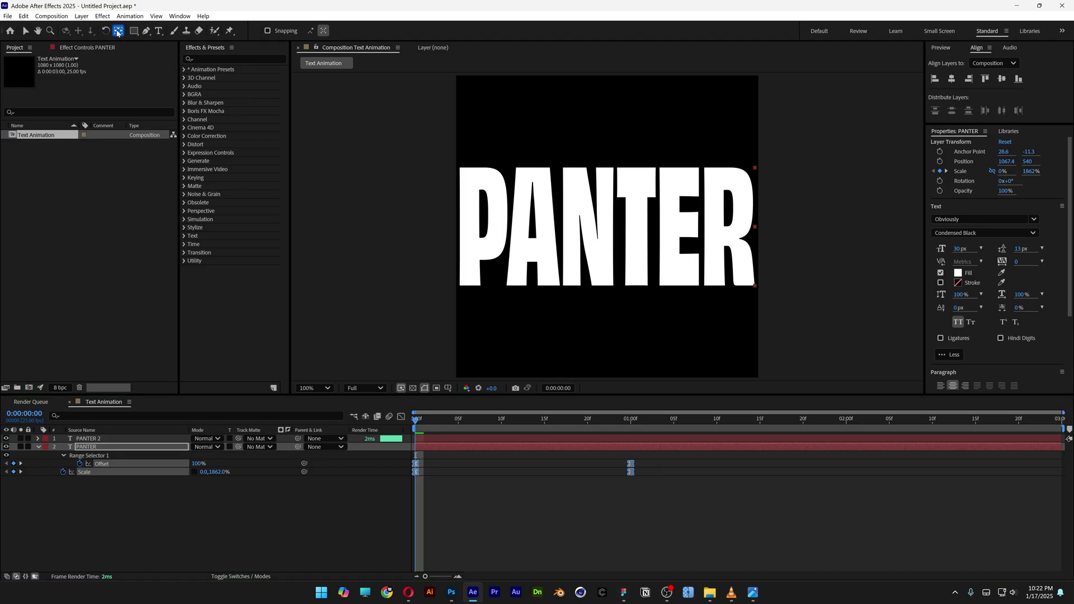
key(v)
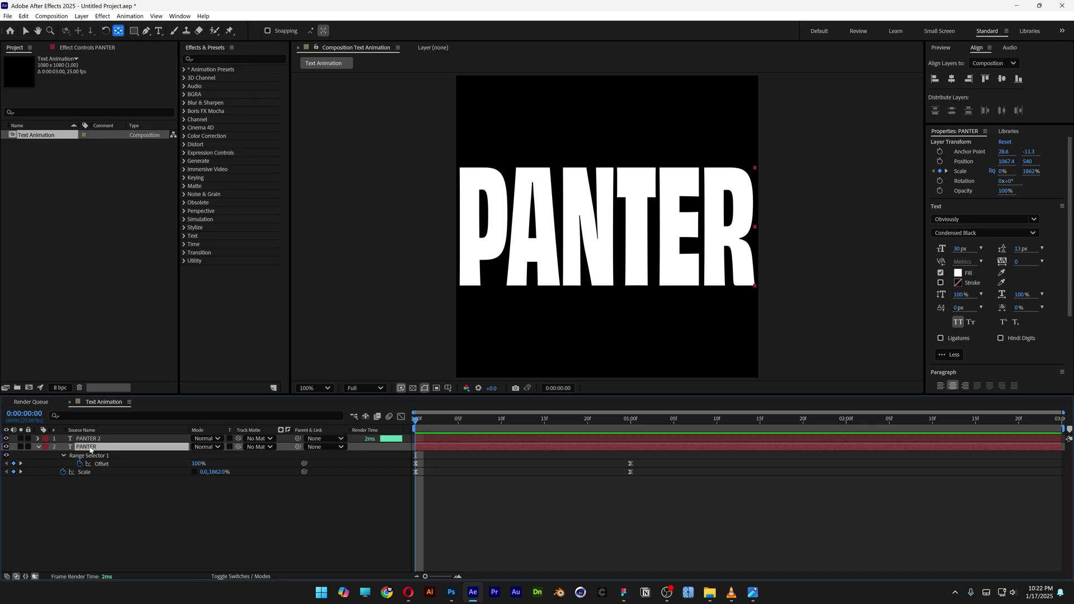
mouse_move(416, 419)
mouse_down()
mouse_move(556, 419)
mouse_move(415, 419)
mouse_up()
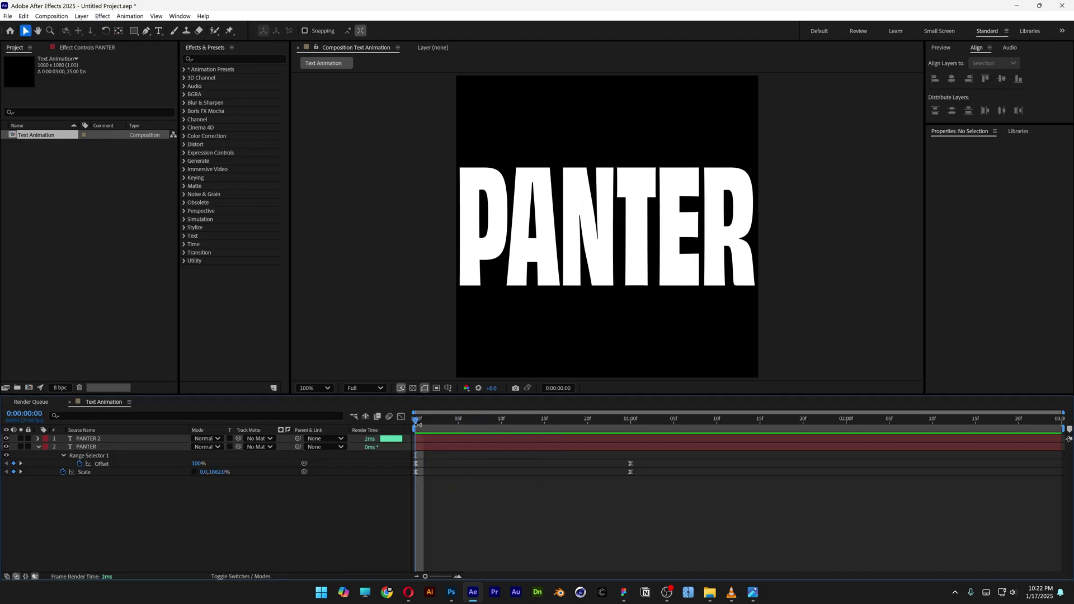
Step: Move PANTER 2's anchor point to the left side of its text
click(157, 441)
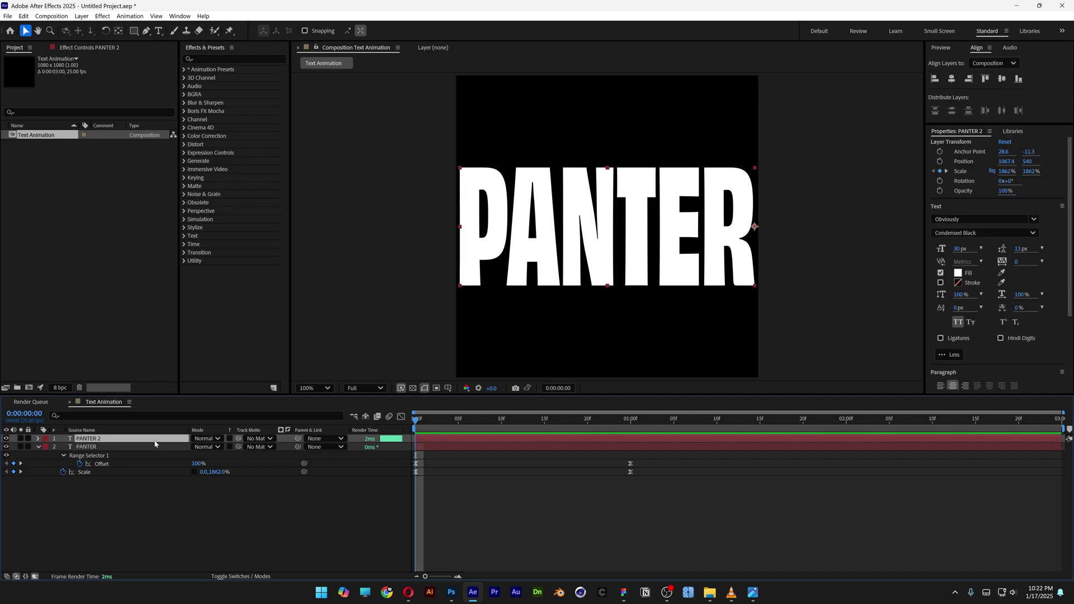
key(y)
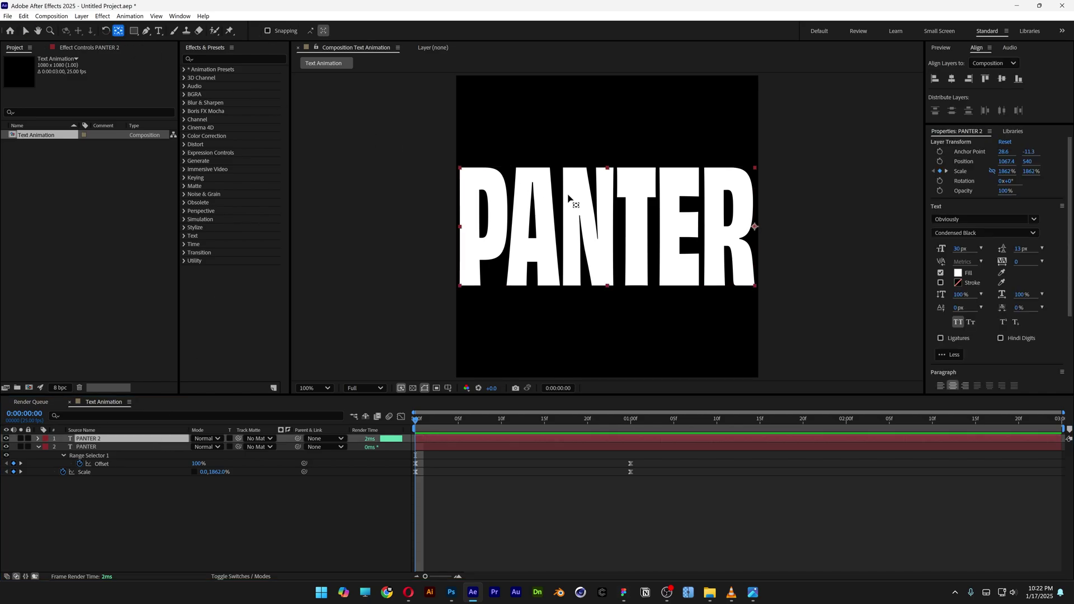
click(754, 228)
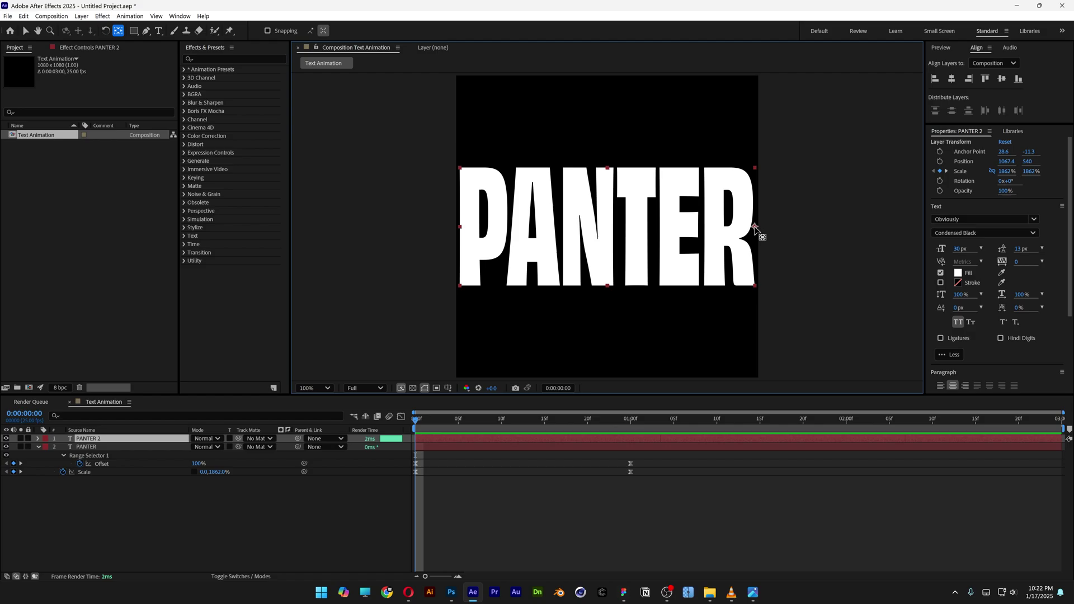
drag(755, 228, 466, 232)
Step: Preview the animation and end the work area at 2:00
key(space)
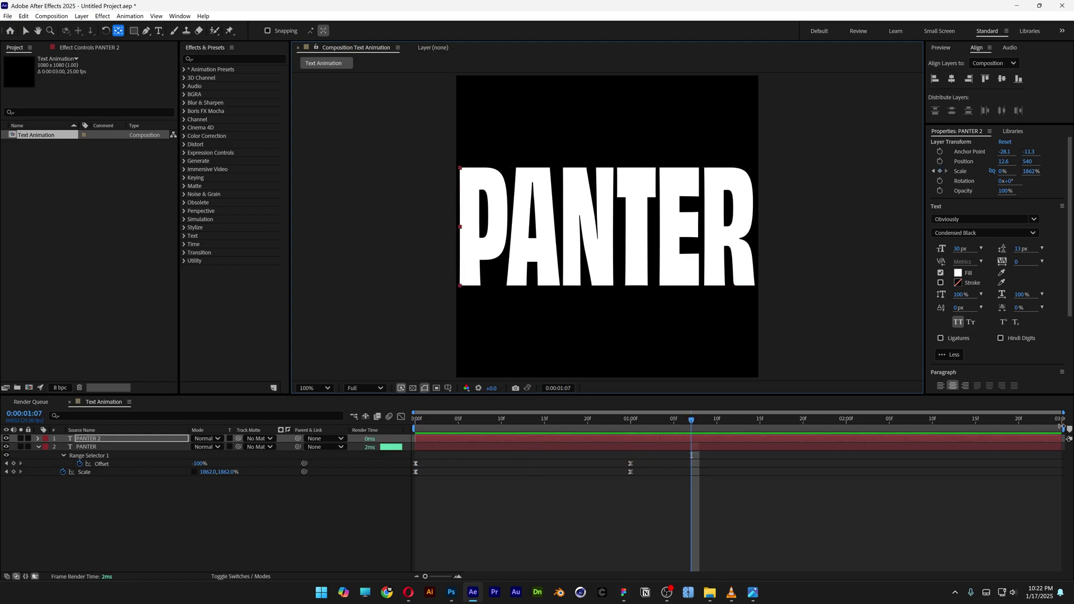
drag(1062, 427, 848, 428)
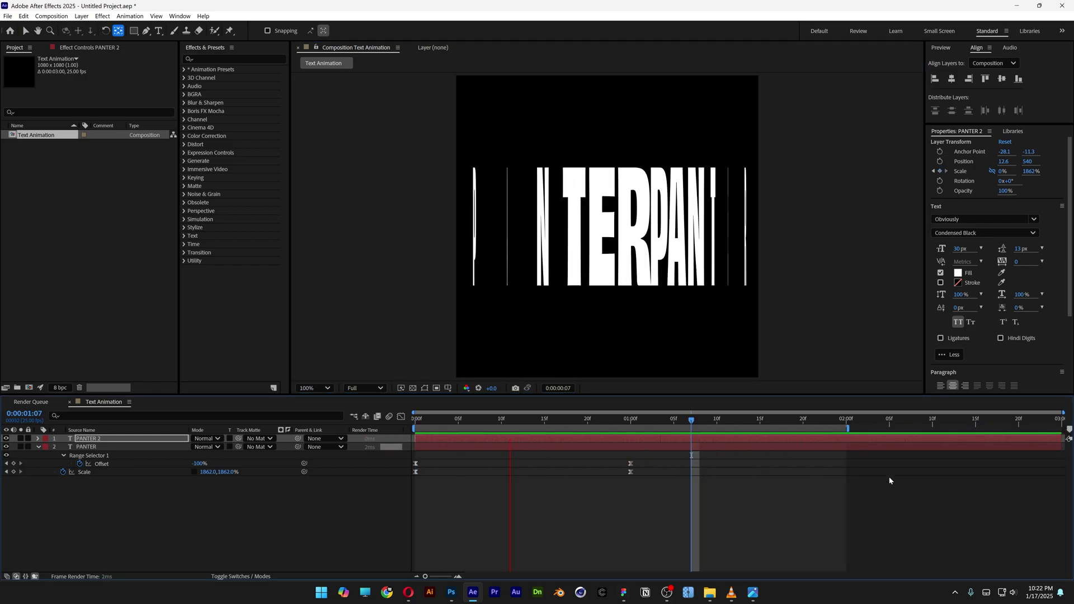
key(space)
Step: Create a composition named 'TXT Comp' and drag TXT Animation into its timeline
right_click(79, 218)
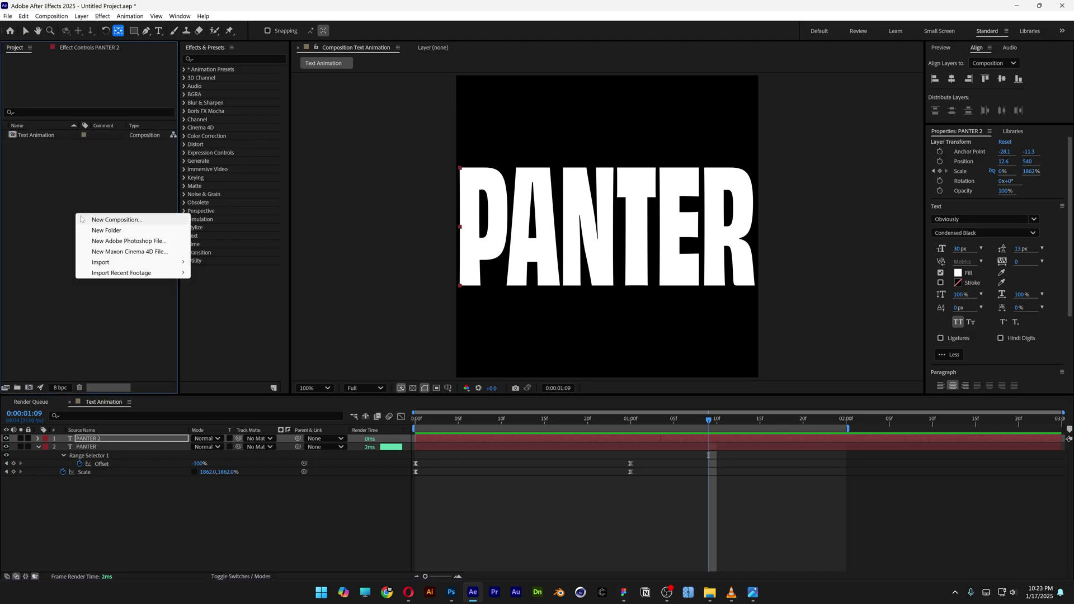
click(89, 220)
text(TXT Comp)
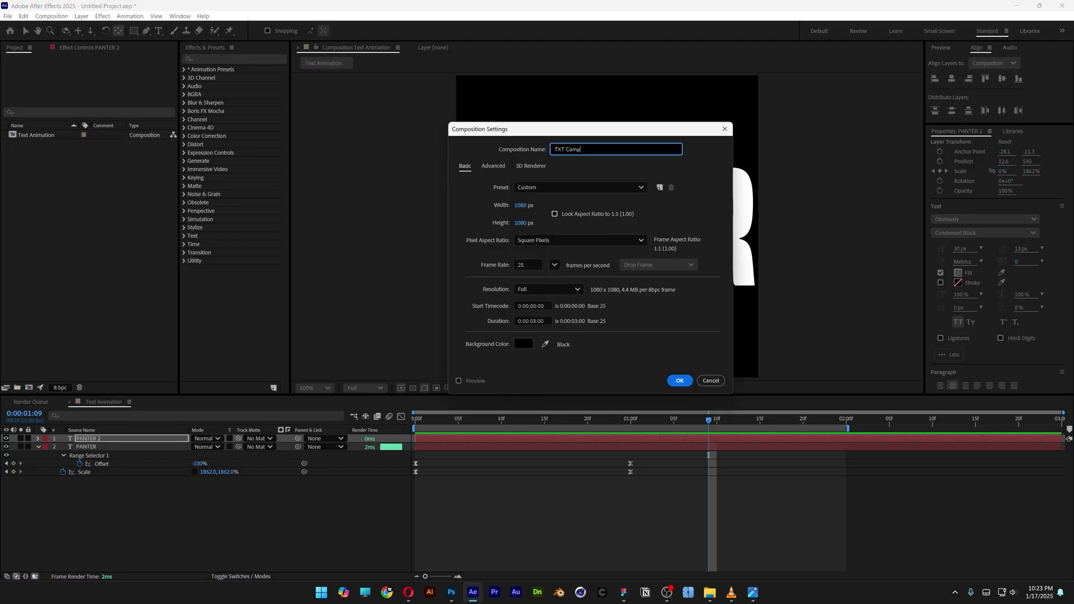
key(Return)
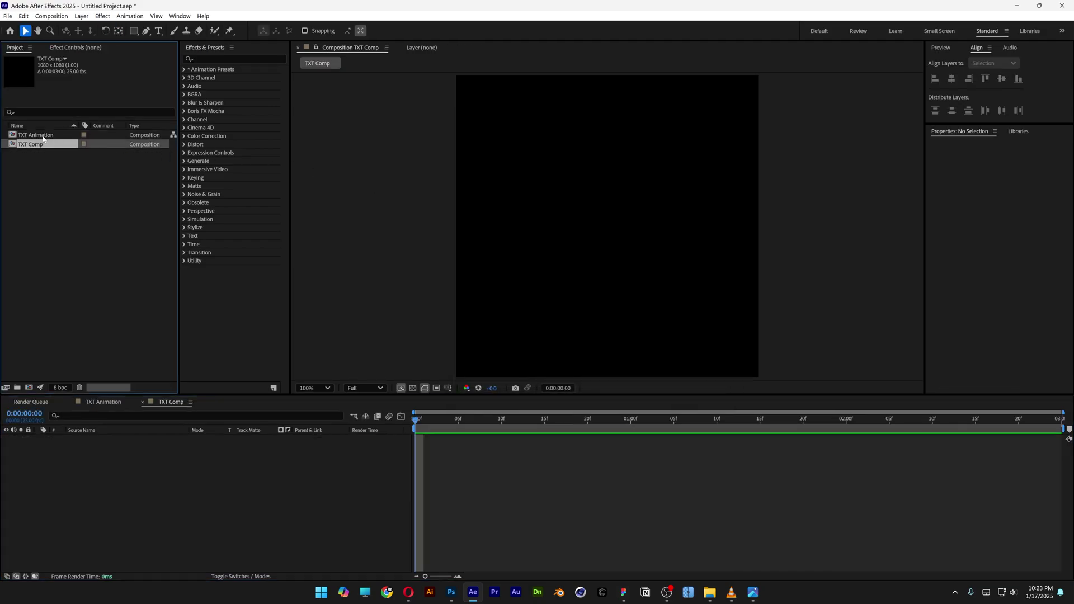
drag(42, 136, 228, 482)
drag(46, 137, 216, 495)
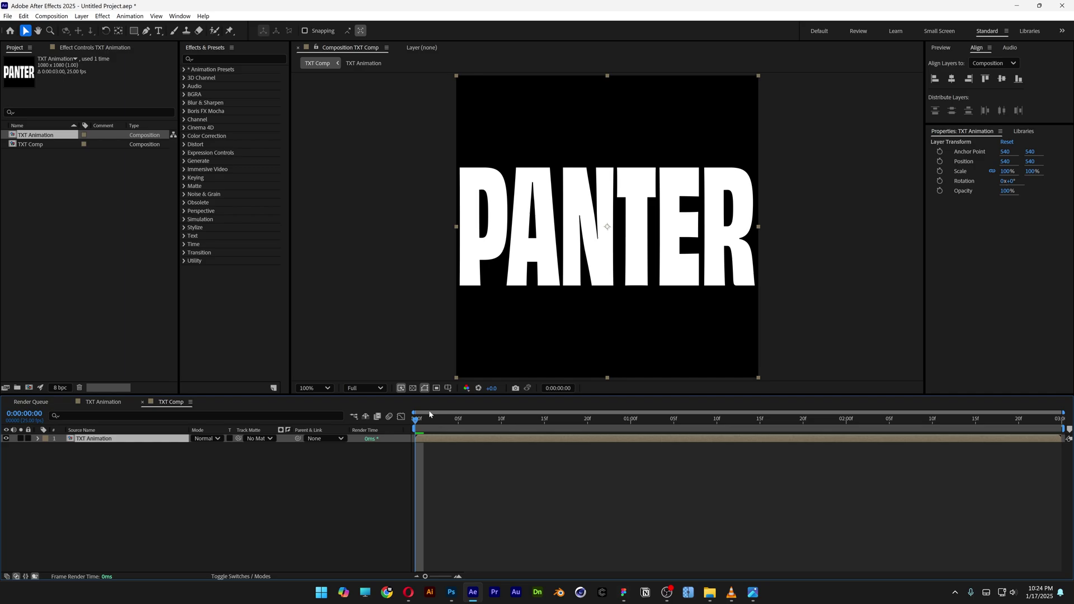
Step: Turn on the proportional grid, squash the PANTER layer to 82.2% height, and duplicate it
click(448, 388)
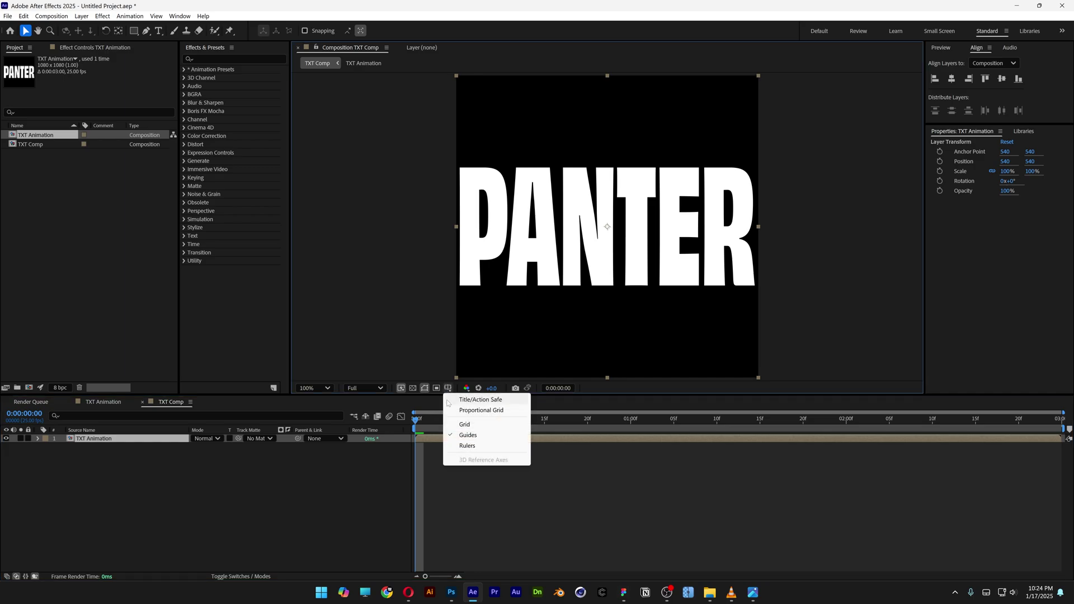
click(504, 411)
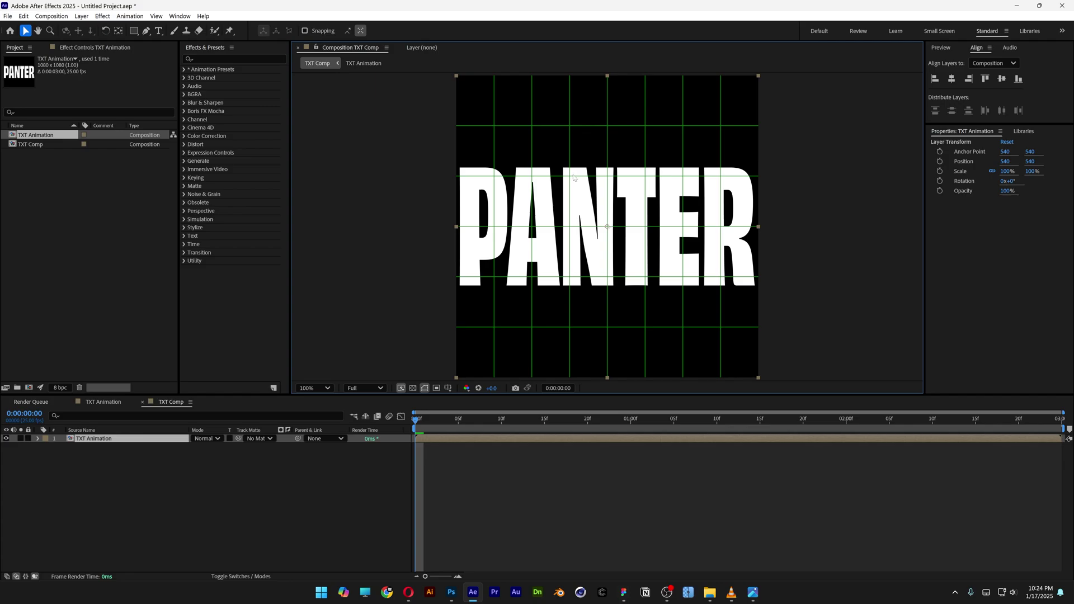
drag(607, 77, 609, 104)
key(period)
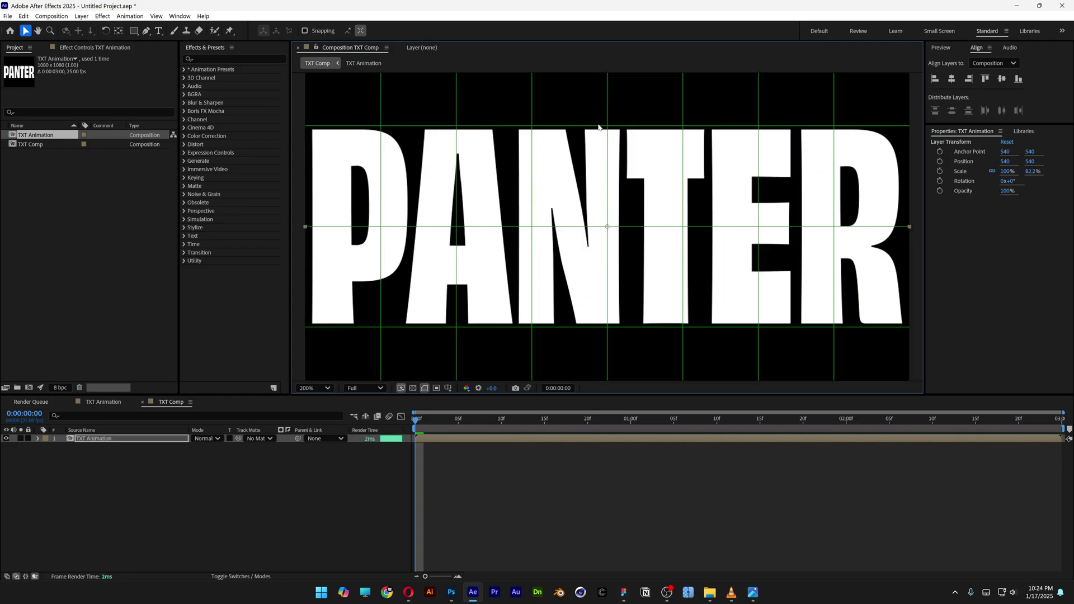
key(comma)
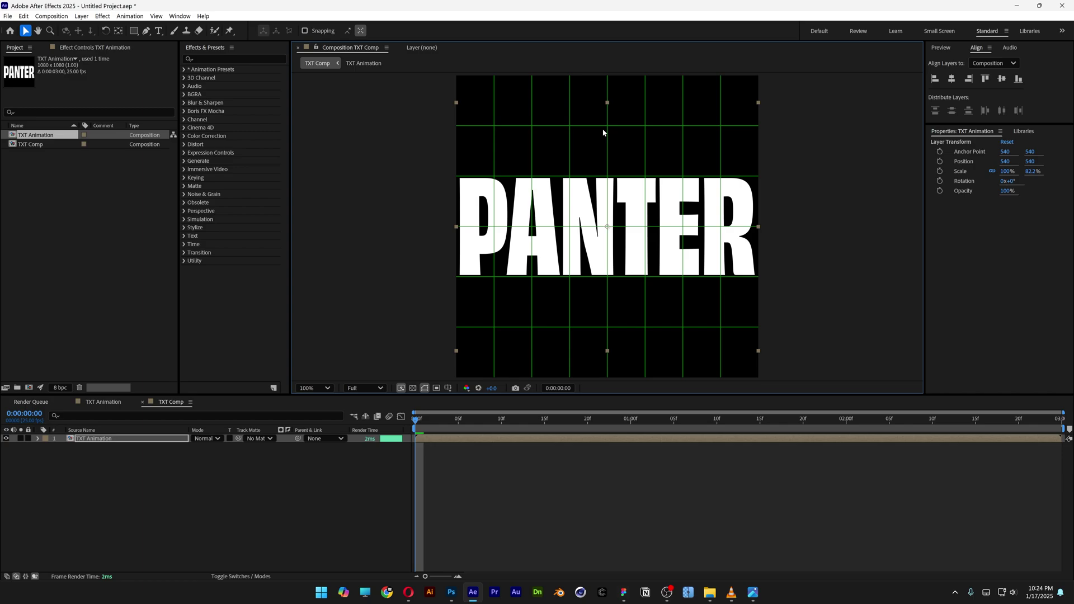
key(ctrl+d)
Step: Raise the copy to the top row, add a third copy at the bottom (Y 899), and select all three
drag(619, 240, 624, 139)
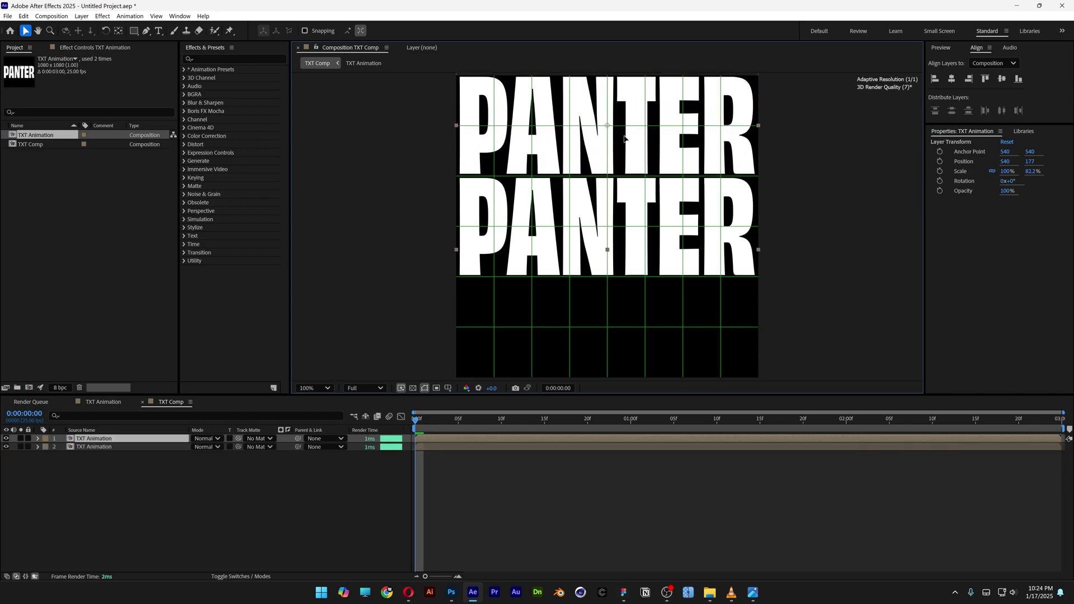
key(Return)
key(ctrl+d)
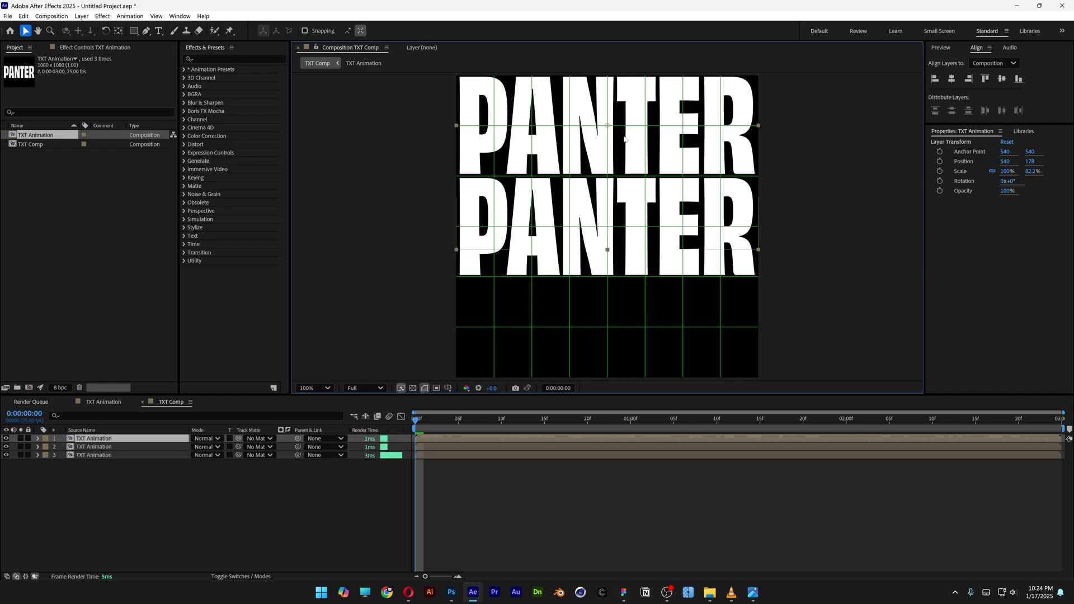
drag(113, 440, 112, 471)
drag(629, 147, 631, 352)
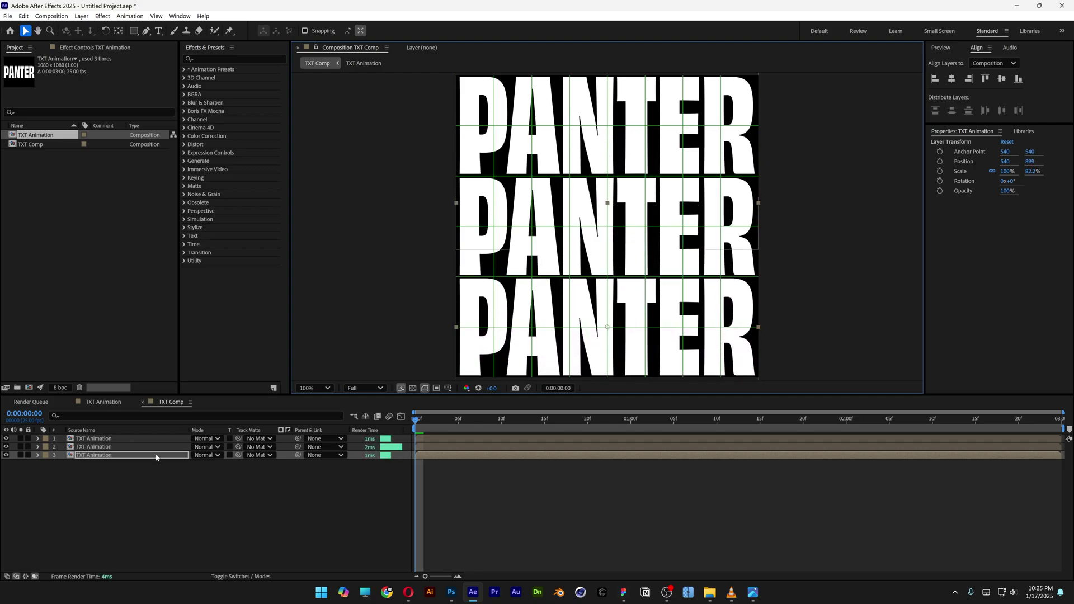
drag(153, 501, 93, 455)
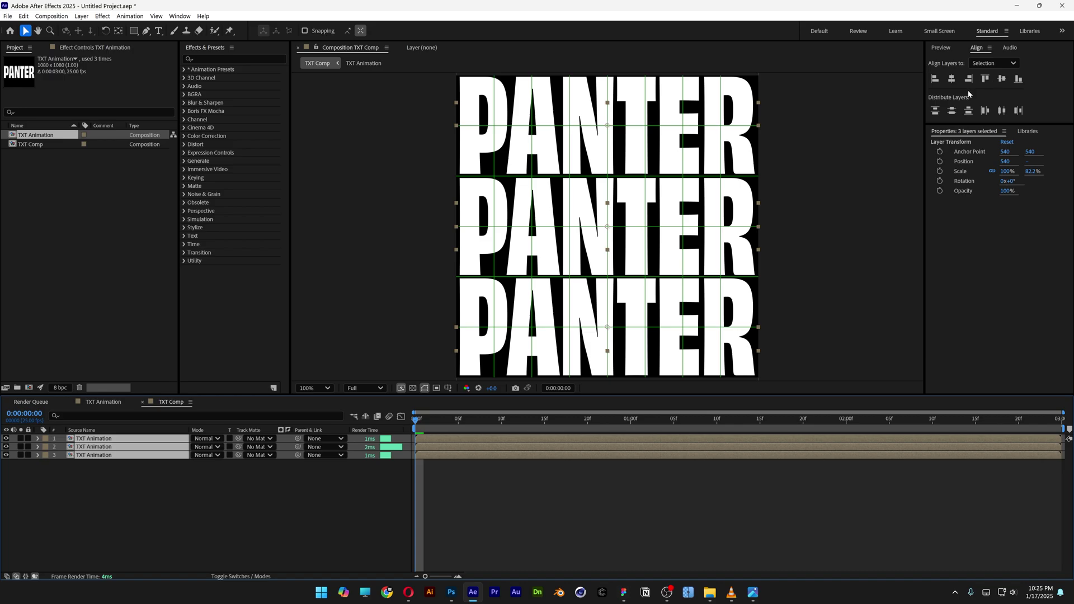
Step: Distribute the three rows' vertical centres and shift the top row's layer bar earlier in time
click(969, 110)
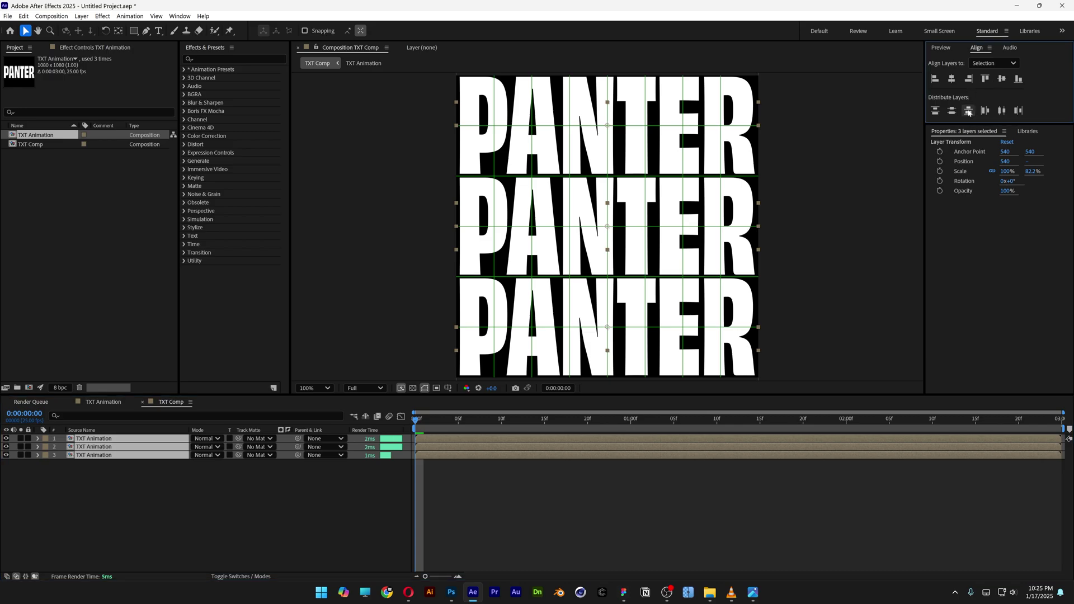
click(920, 463)
click(1031, 447)
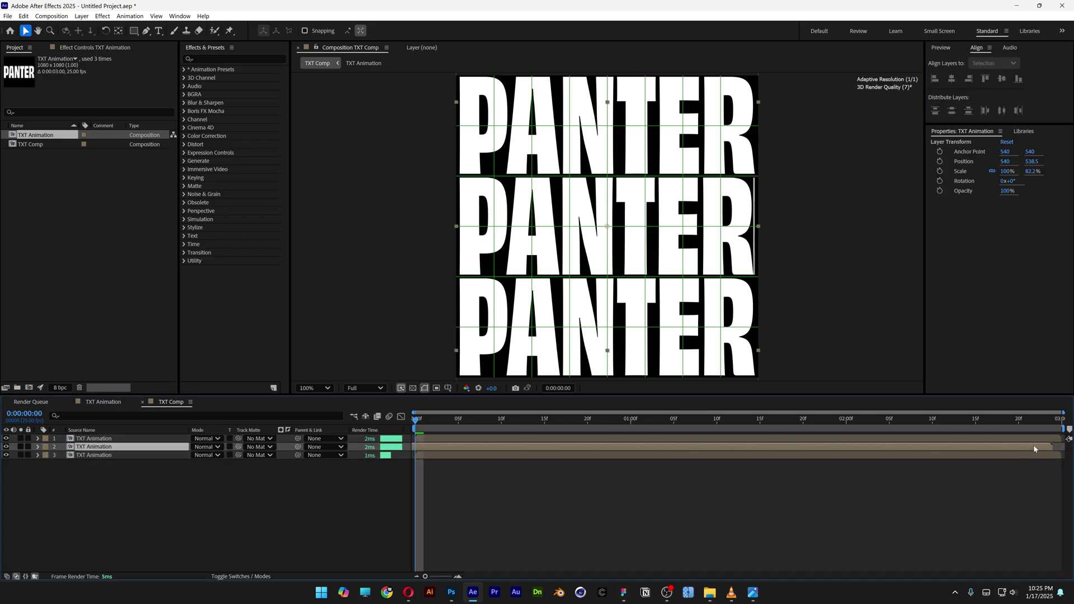
click(1045, 440)
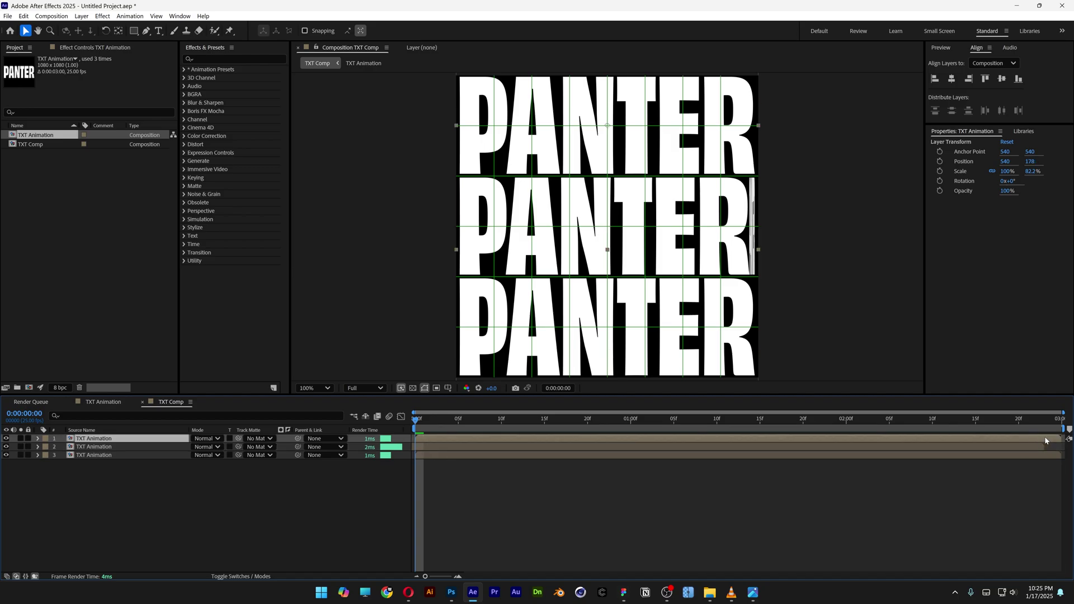
drag(1043, 441, 1012, 439)
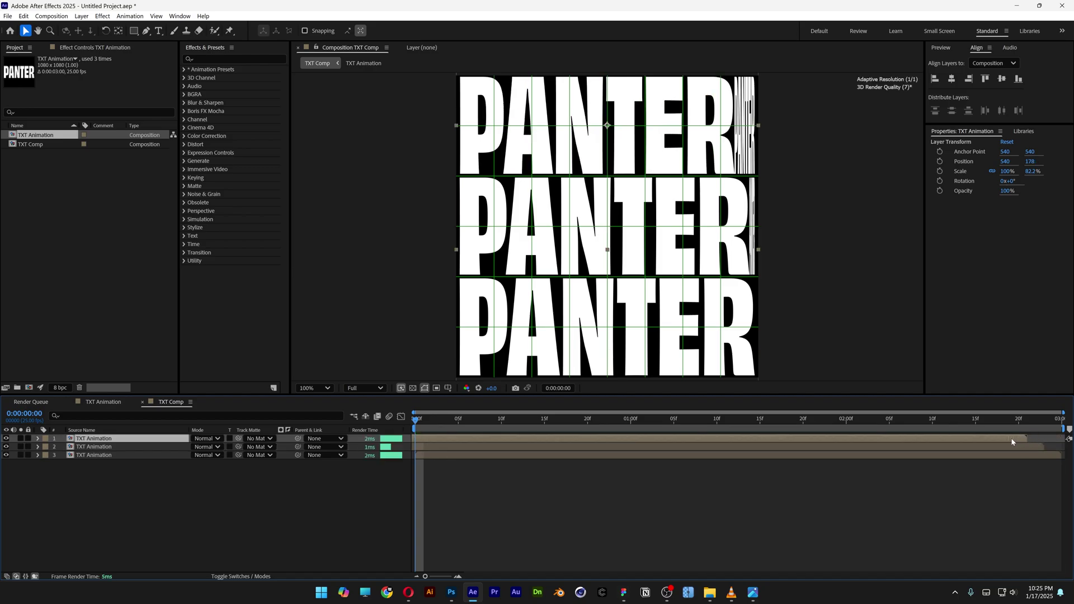
Step: Deselect all layers and play a preview of the staggered animation
click(751, 512)
key(space)
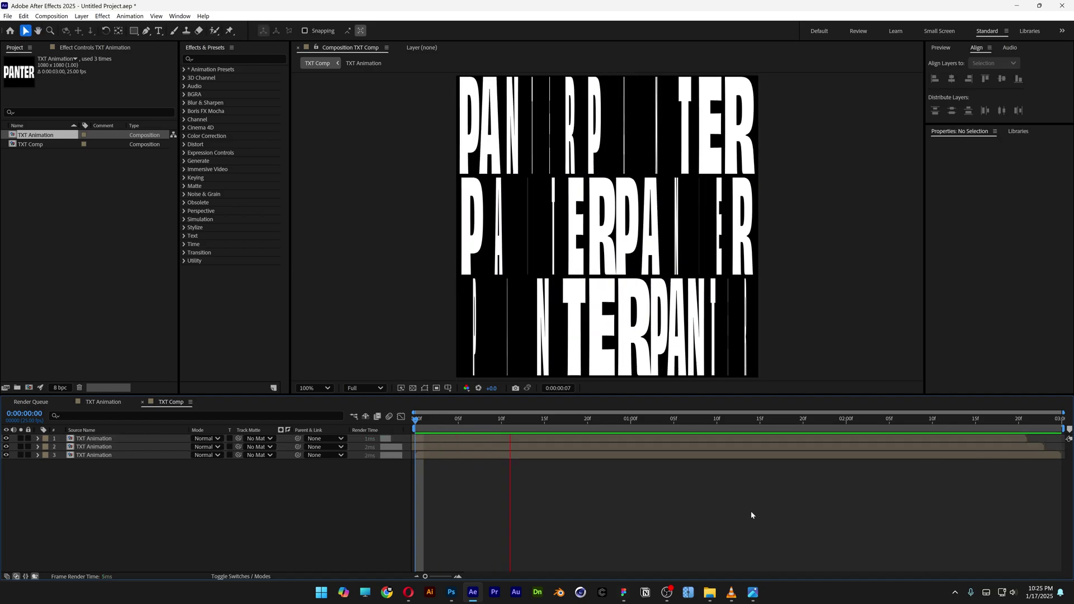
key(space)
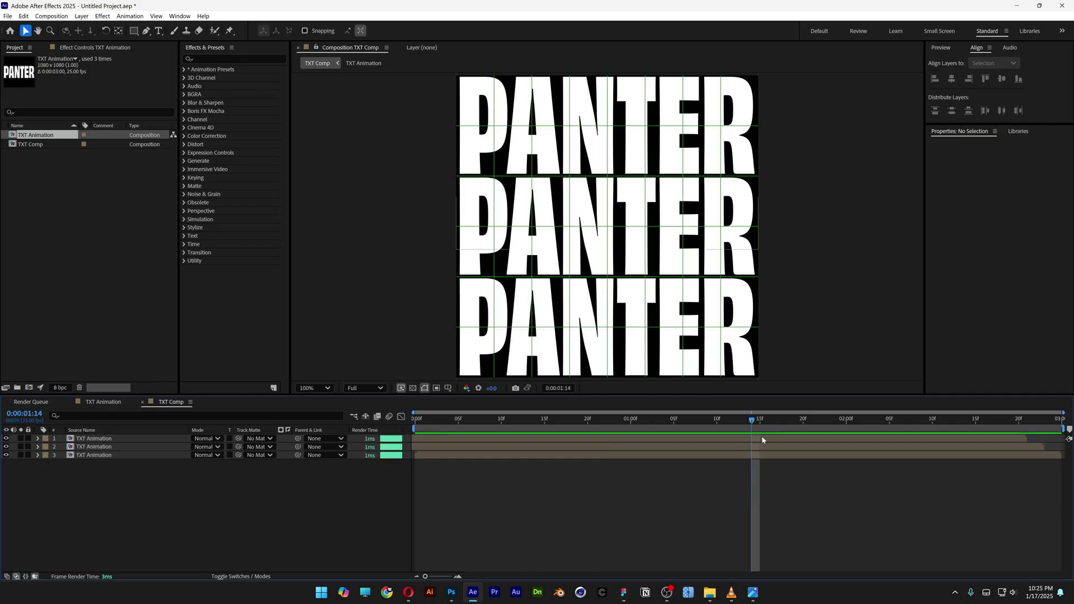
Step: Create a TXT Perspective composition and drag TXT Comp into its timeline
right_click(38, 204)
click(49, 206)
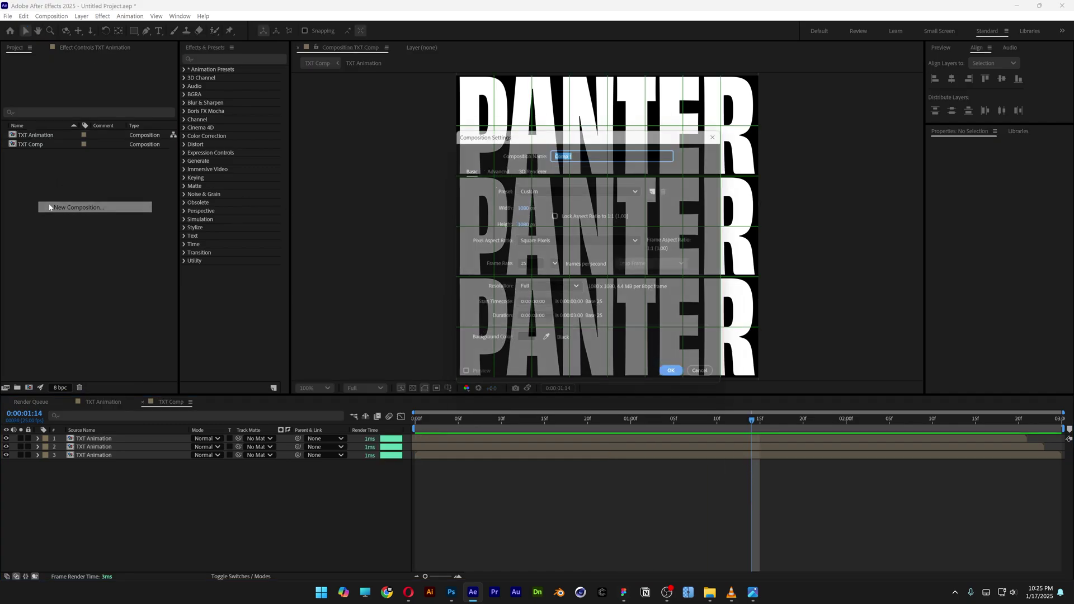
text(TXT Perspective)
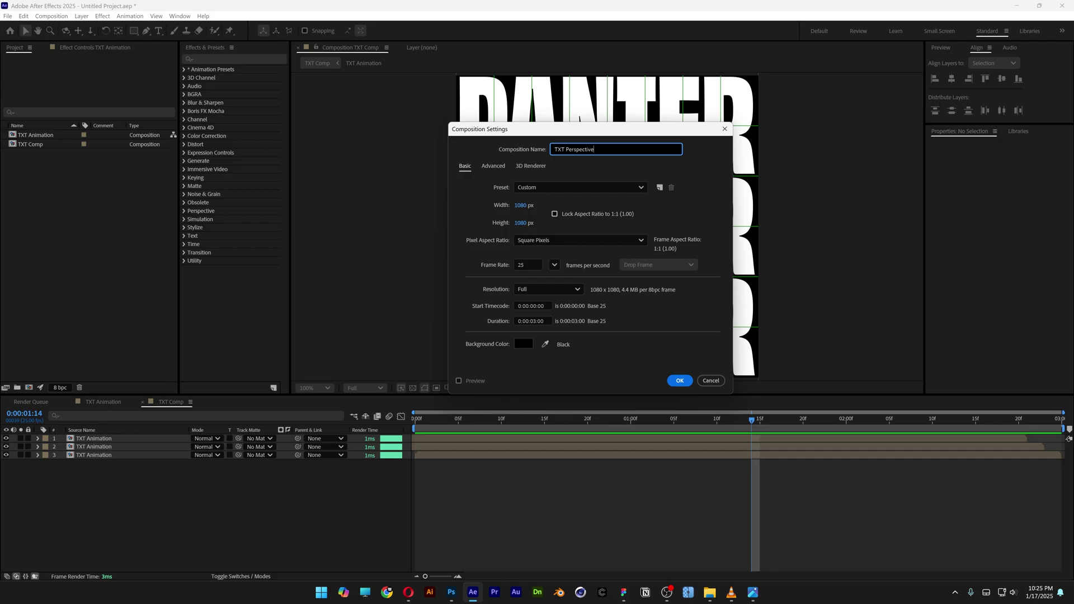
key(Return)
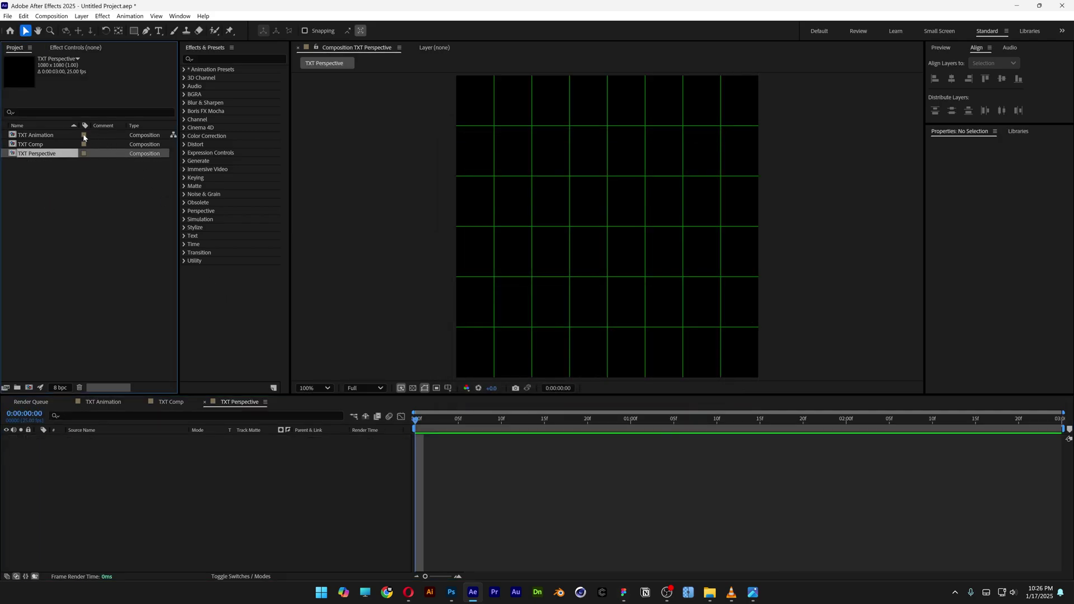
drag(52, 146, 173, 511)
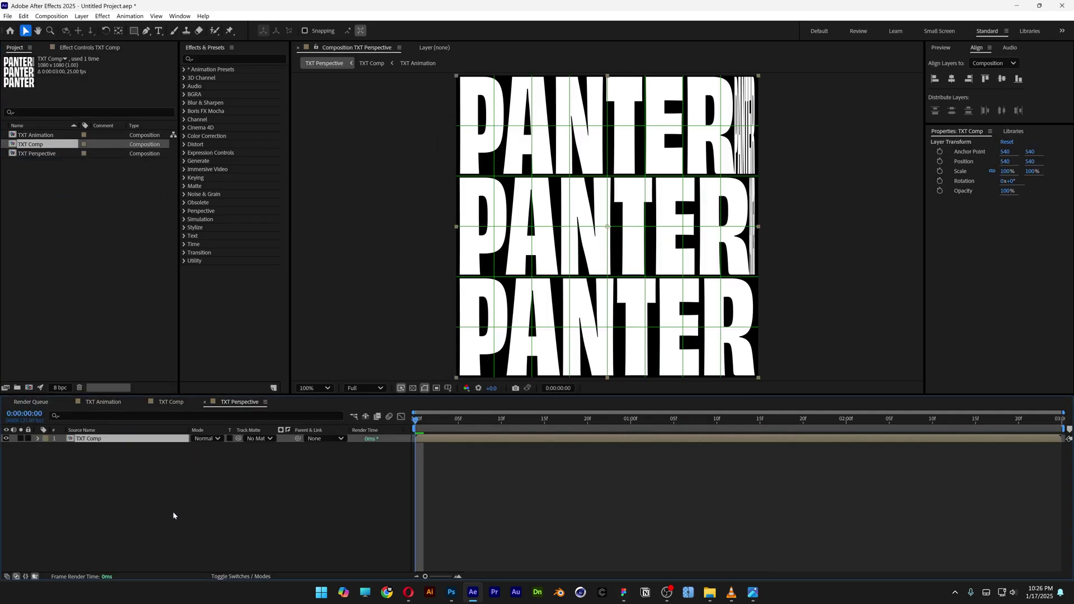
Step: Show Title/Action Safe guides in the viewer instead of the grid
click(447, 389)
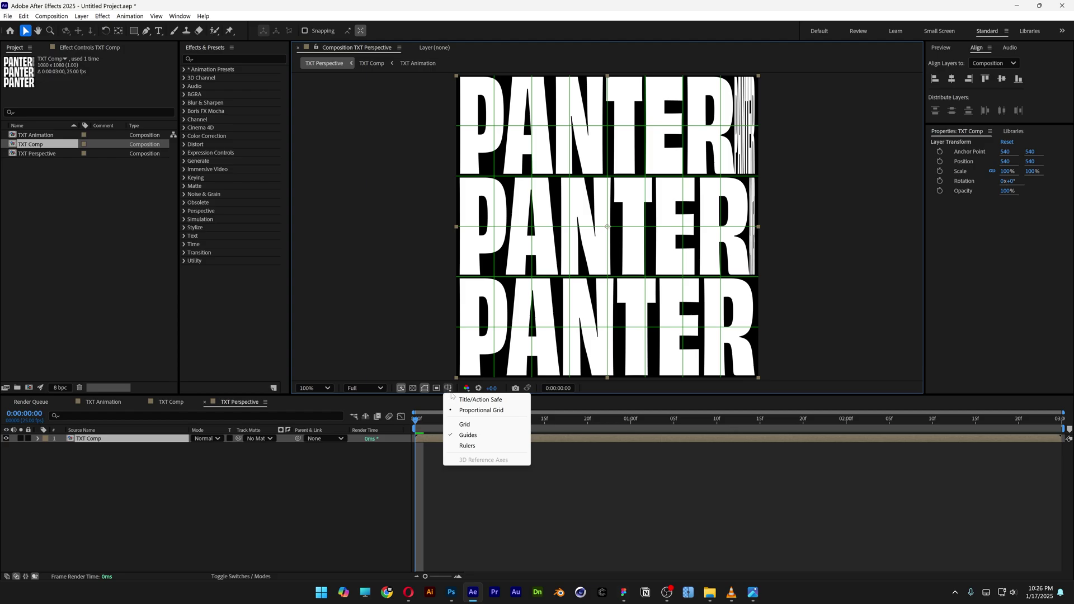
click(497, 401)
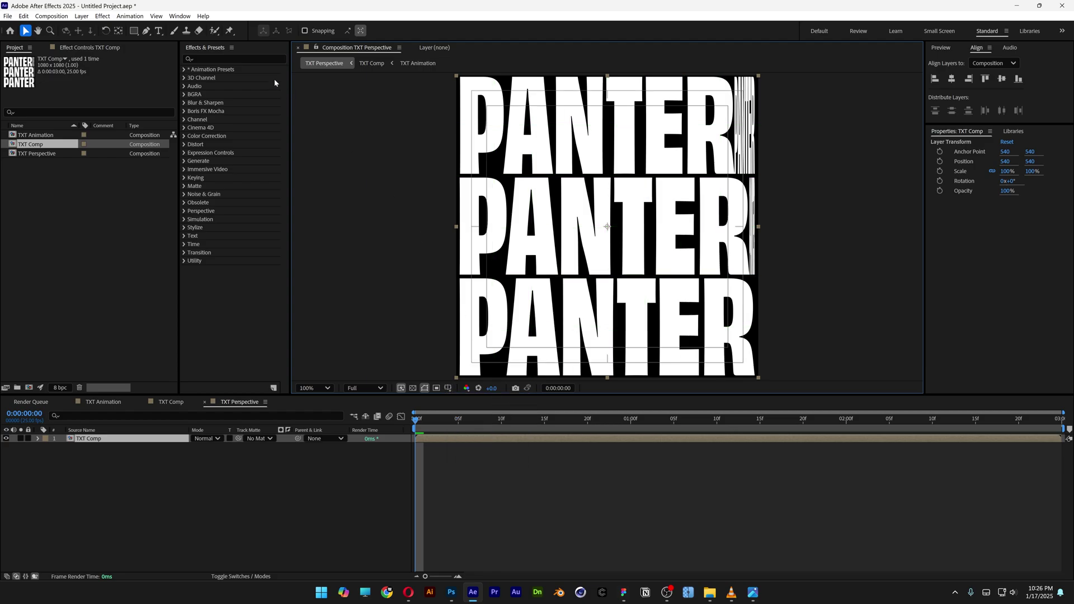
click(209, 58)
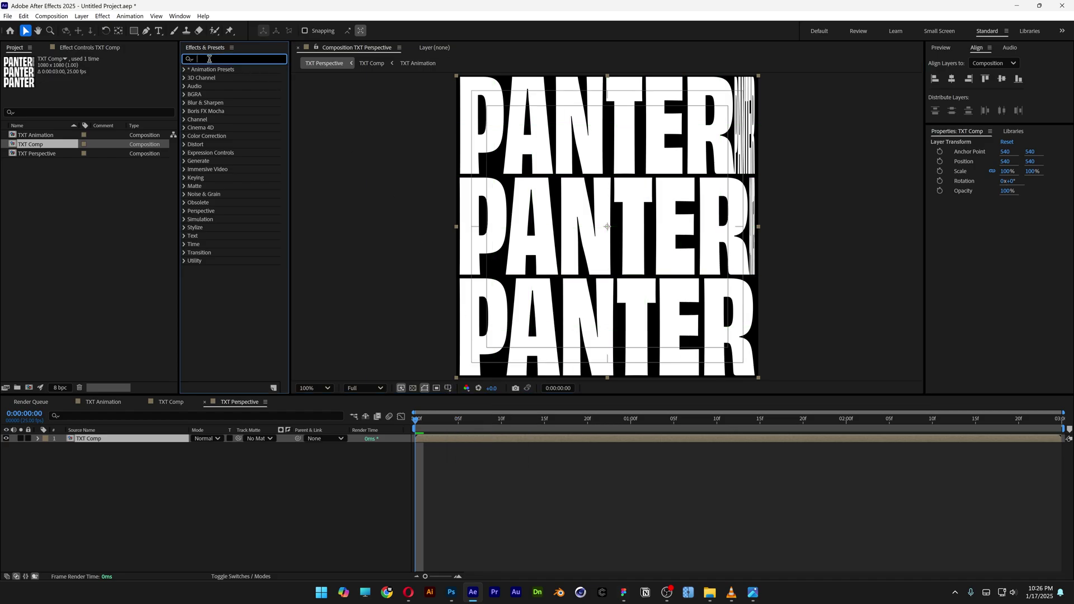
Step: Apply CC Power Pin to TXT Comp and drag its top corners to 242,846 and 1004,1004
text(cc power pin)
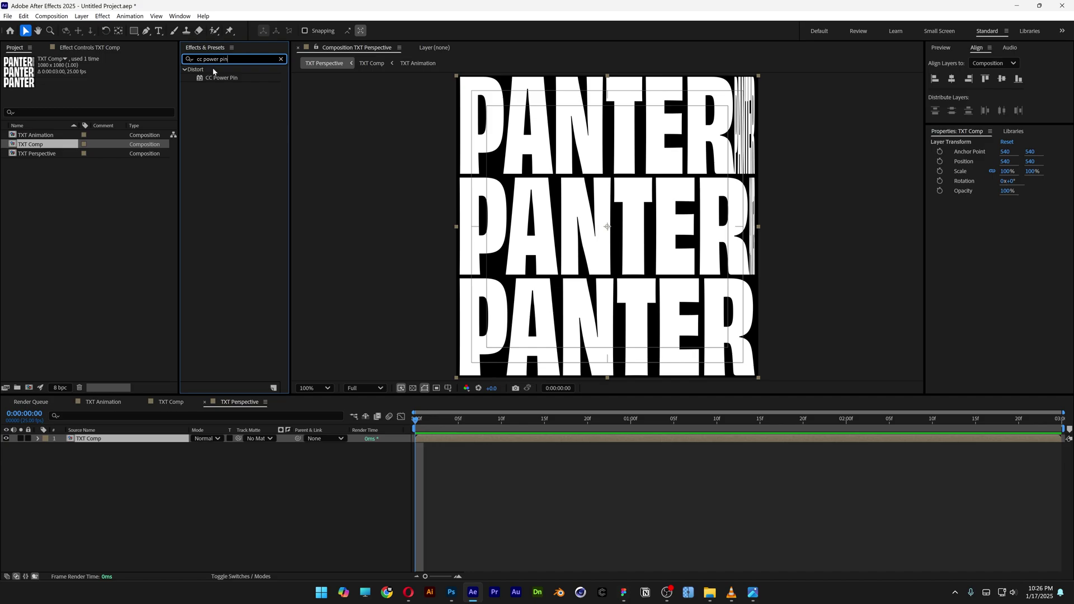
double_click(218, 78)
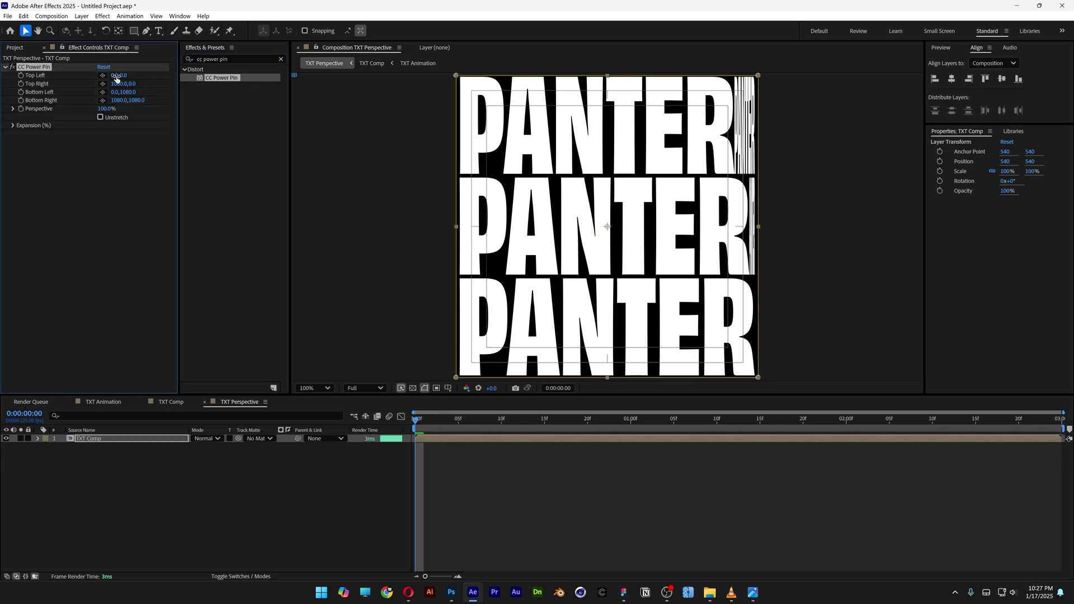
drag(116, 77, 293, 77)
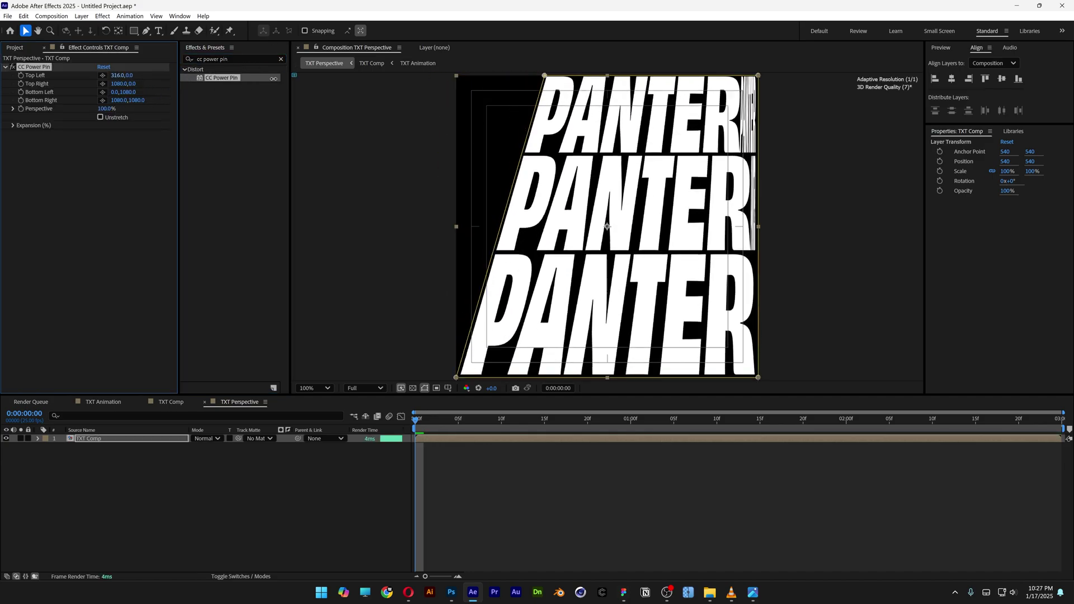
drag(131, 75, 234, 74)
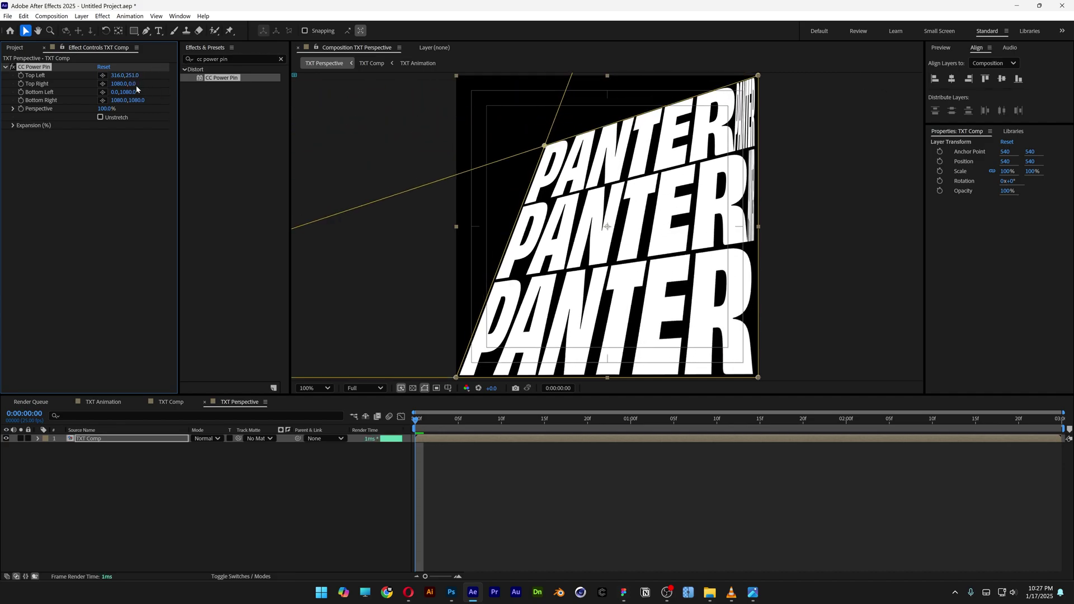
mouse_move(132, 83)
mouse_down()
mouse_move(235, 81)
mouse_move(132, 87)
mouse_up()
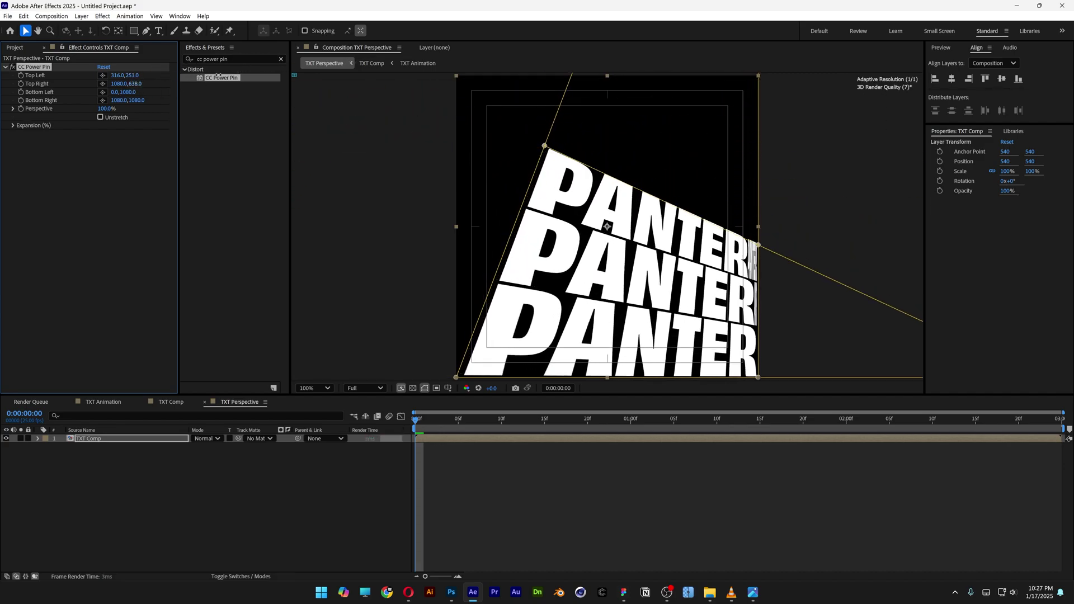
drag(218, 76, 766, 143)
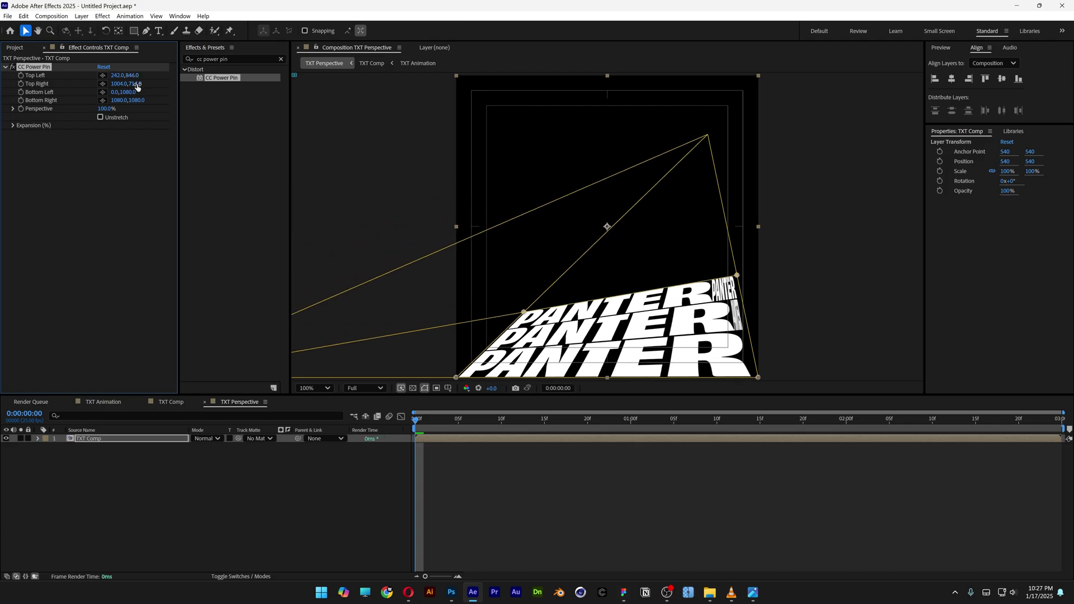
drag(135, 84, 92, 131)
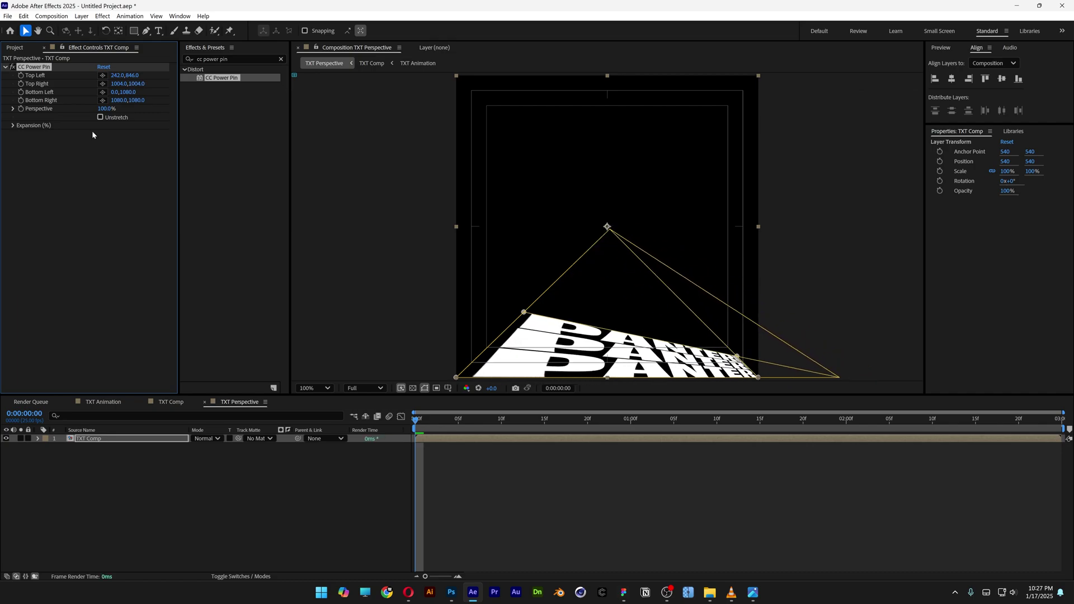
Step: Set CC Power Pin's Top Left corner to 375, 707
click(120, 75)
text(375)
key(Tab)
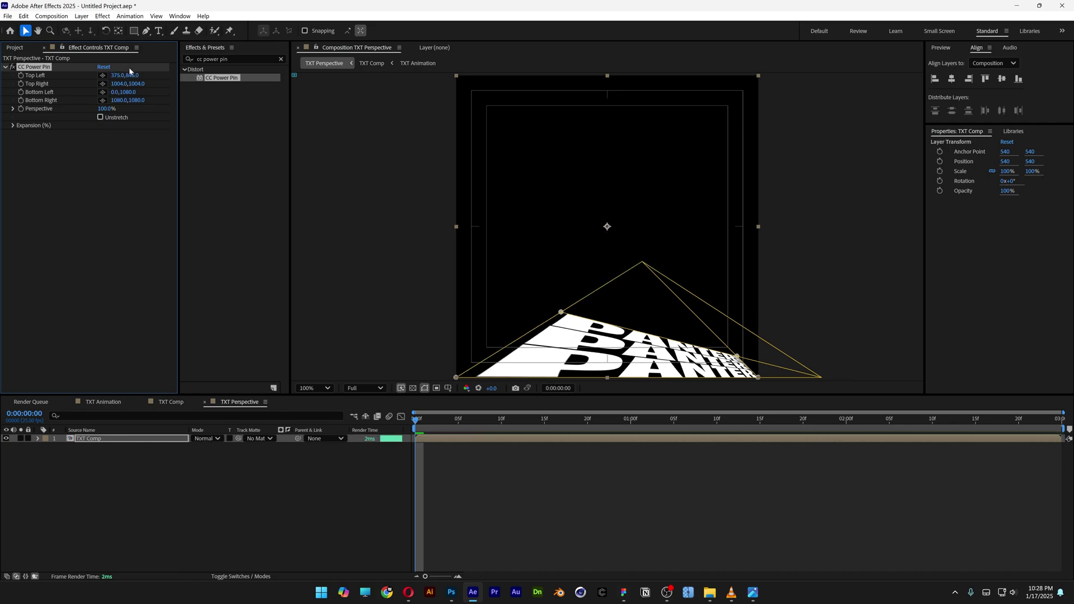
text(707)
key(Return)
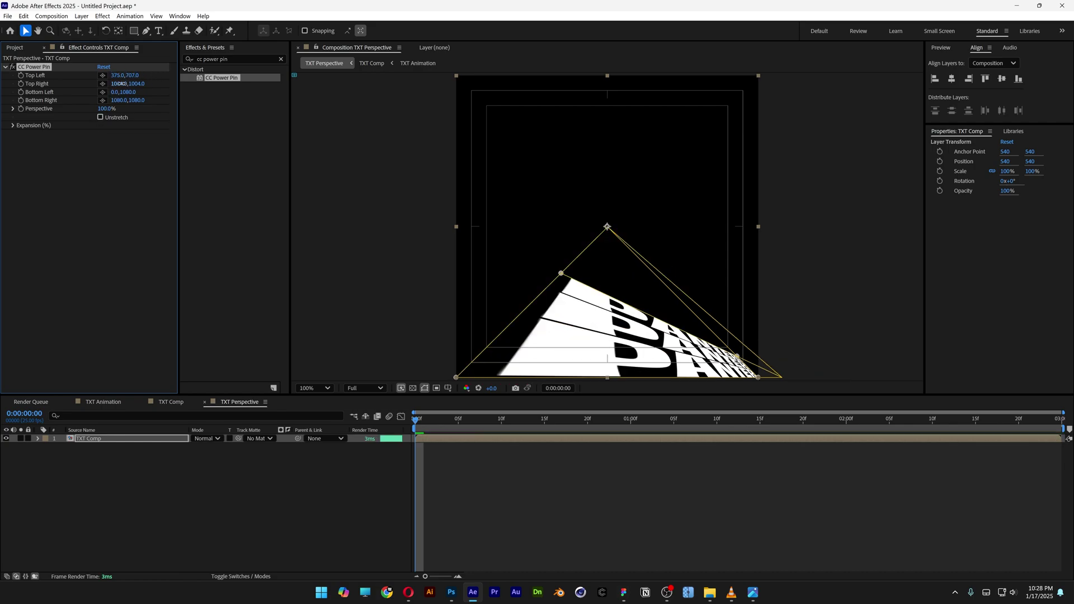
Step: Set the Top Right corner to 708, 711 and reveal the Expansion (%) values
click(120, 83)
text(708)
key(Return)
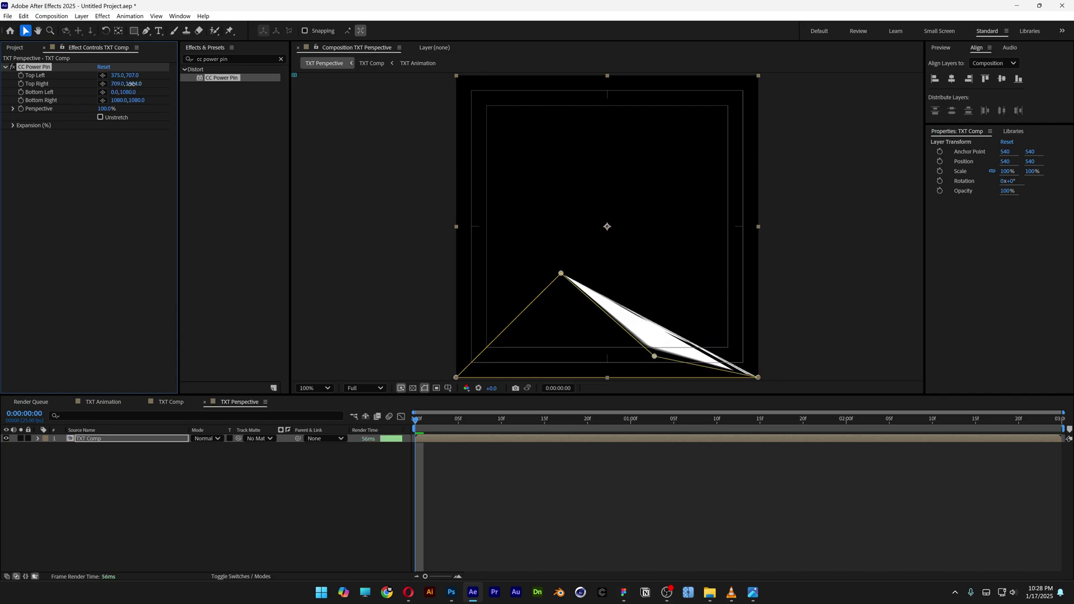
click(132, 83)
text(711)
key(Return)
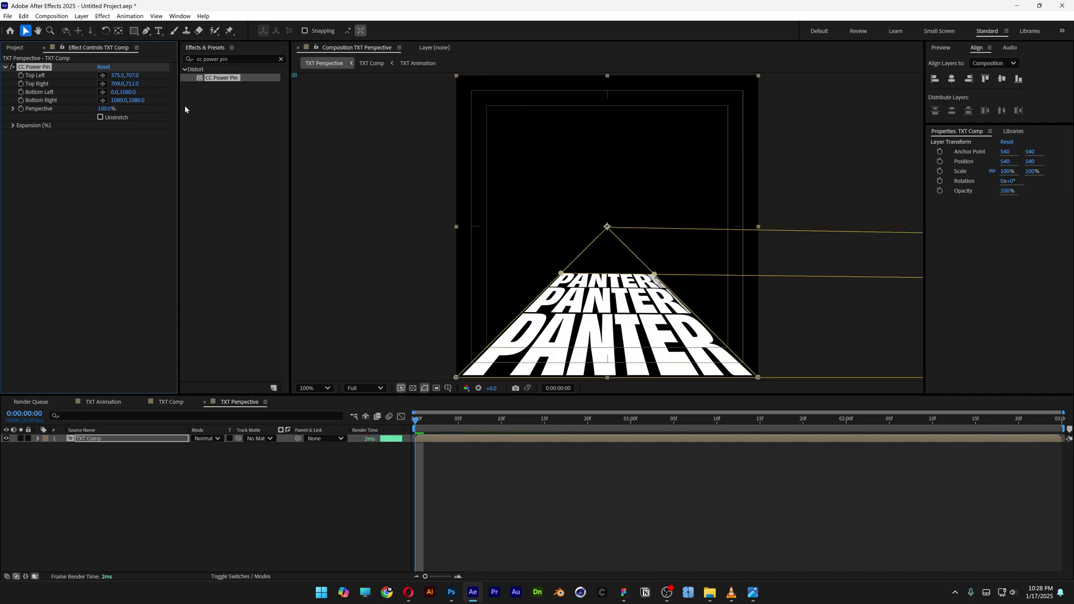
scroll(613, 230, up, 1)
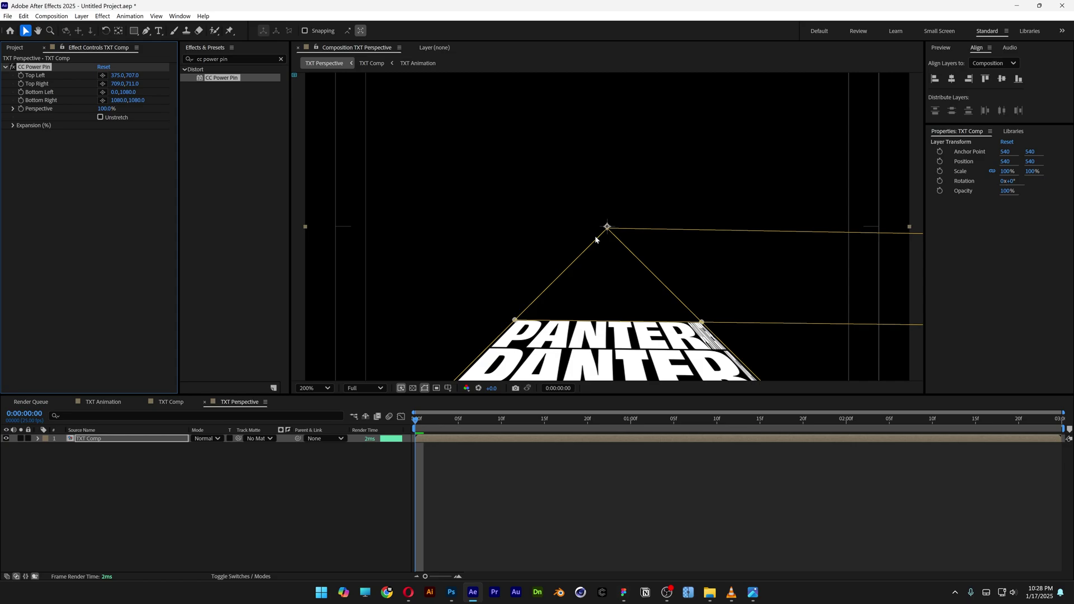
scroll(609, 227, down, 1)
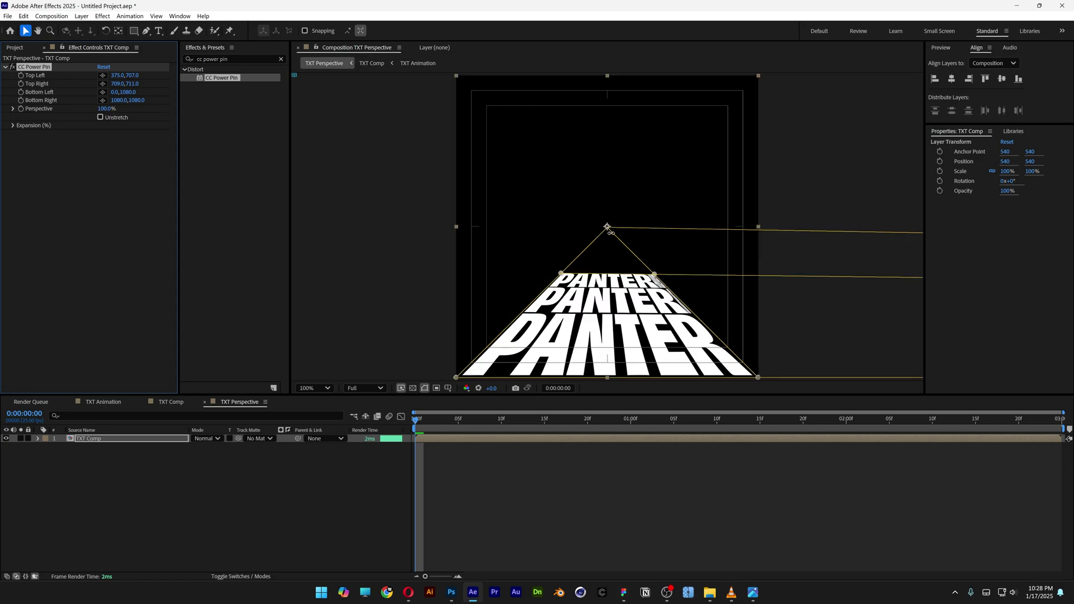
scroll(610, 231, down, 1)
scroll(610, 230, up, 1)
click(13, 124)
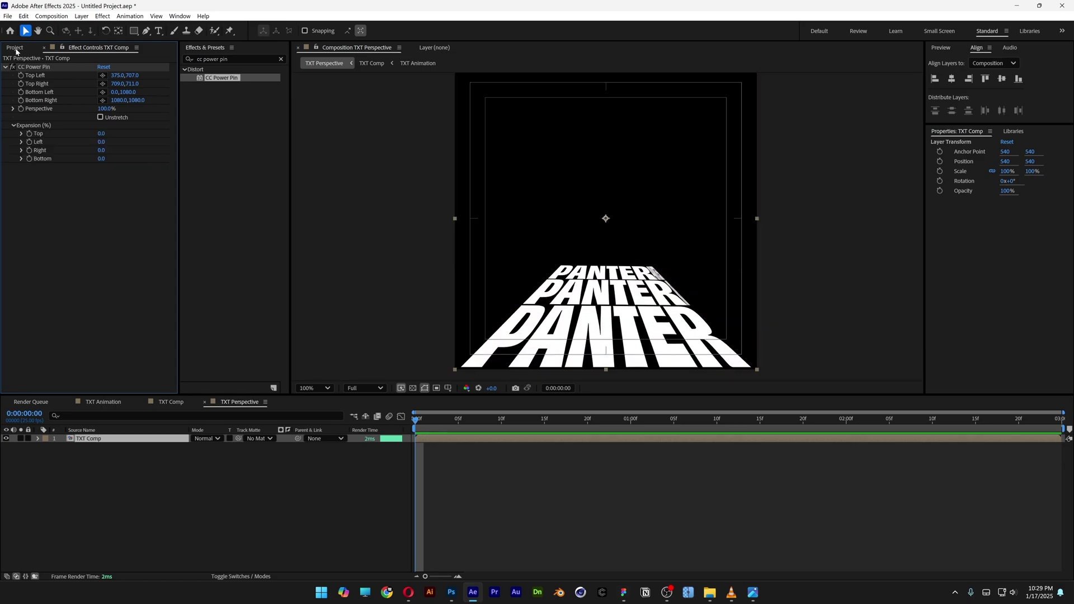
Step: Make a new composition named TXT Perspective Comp and nest the TXT Perspective comp inside it
click(16, 50)
right_click(77, 211)
click(98, 222)
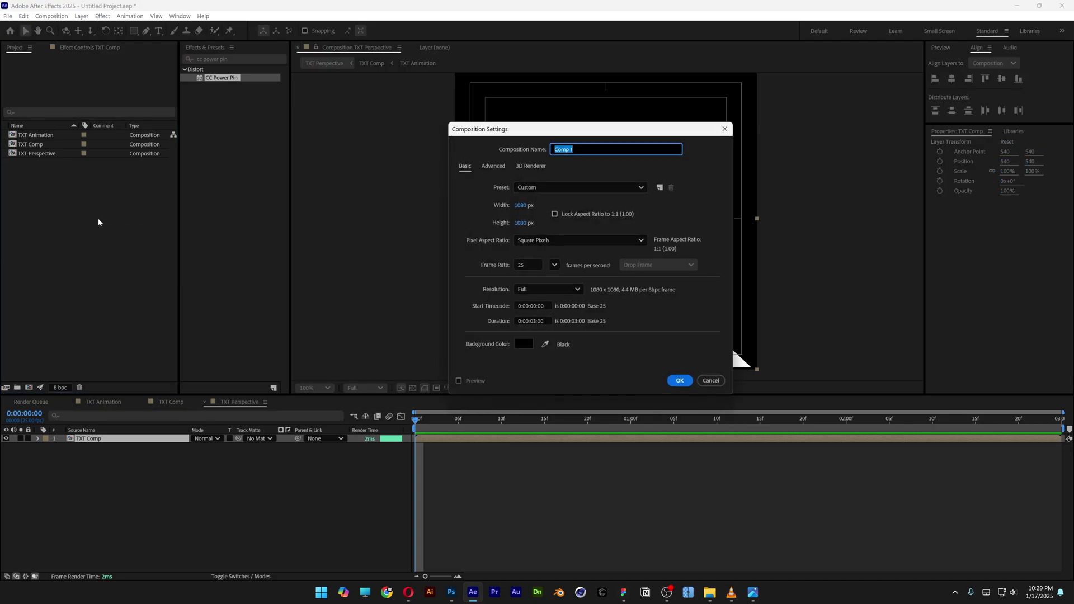
text(TXT Perspective Comp)
key(Return)
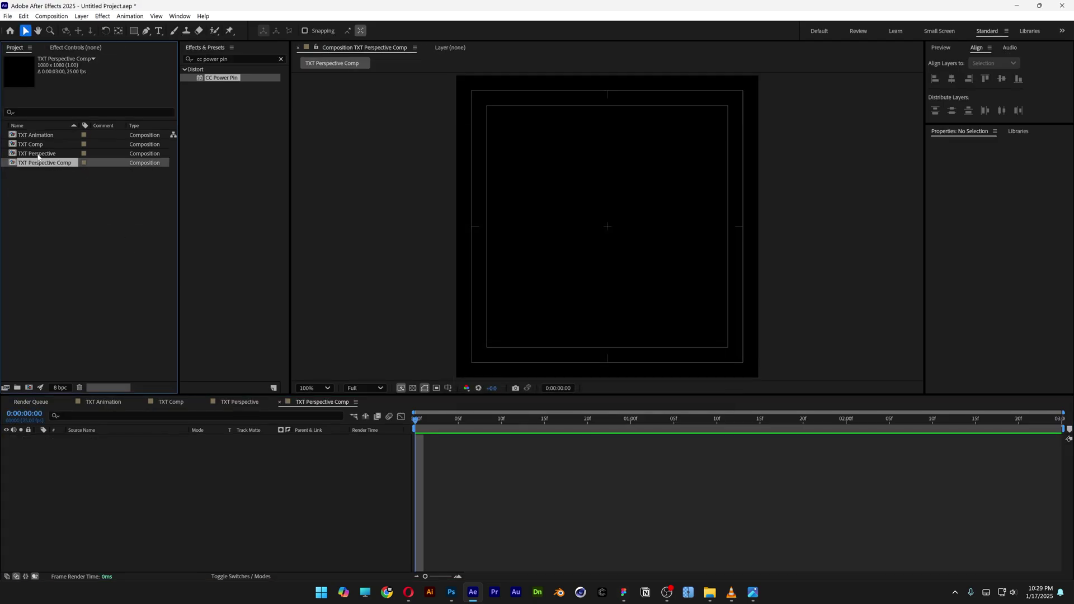
drag(38, 156, 182, 497)
Step: Rename the floor layer South and duplicate it with a 90° rotation for the left wall
right_click(116, 438)
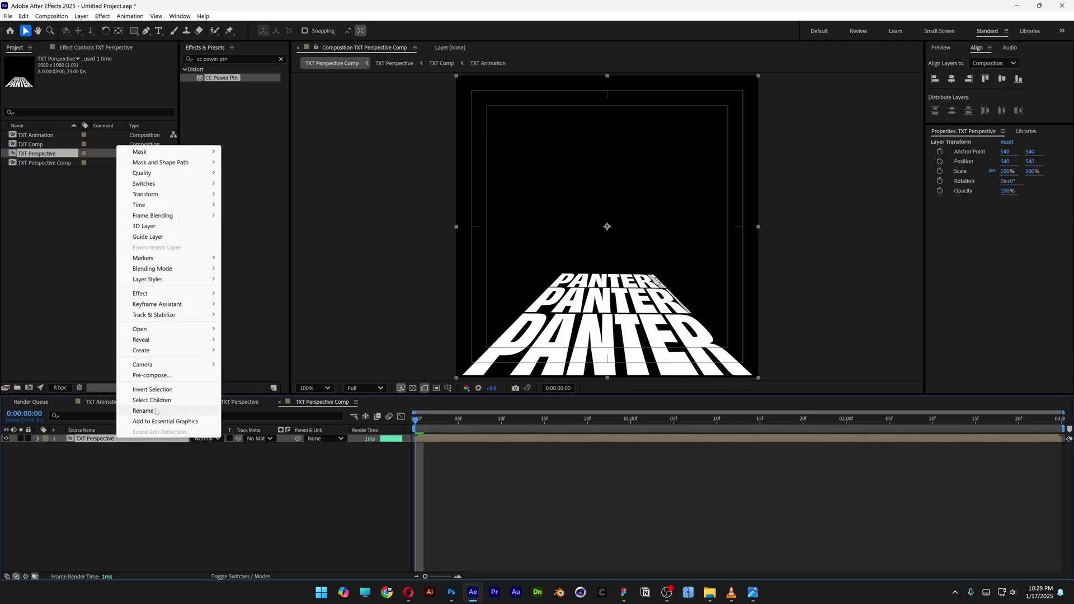
click(155, 412)
text(South)
key(Return)
key(ctrl+d)
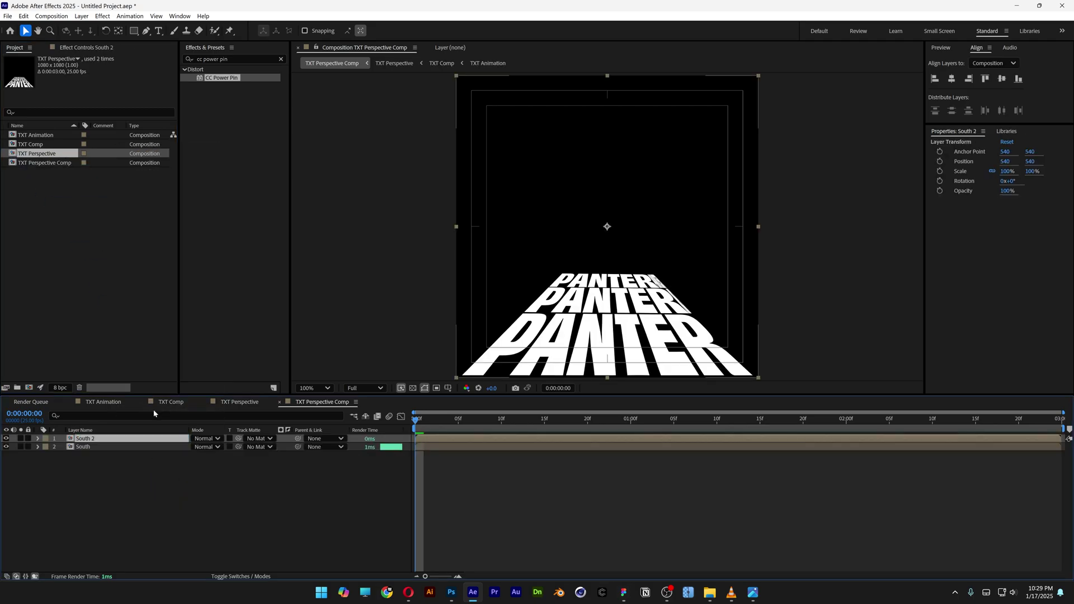
key(r)
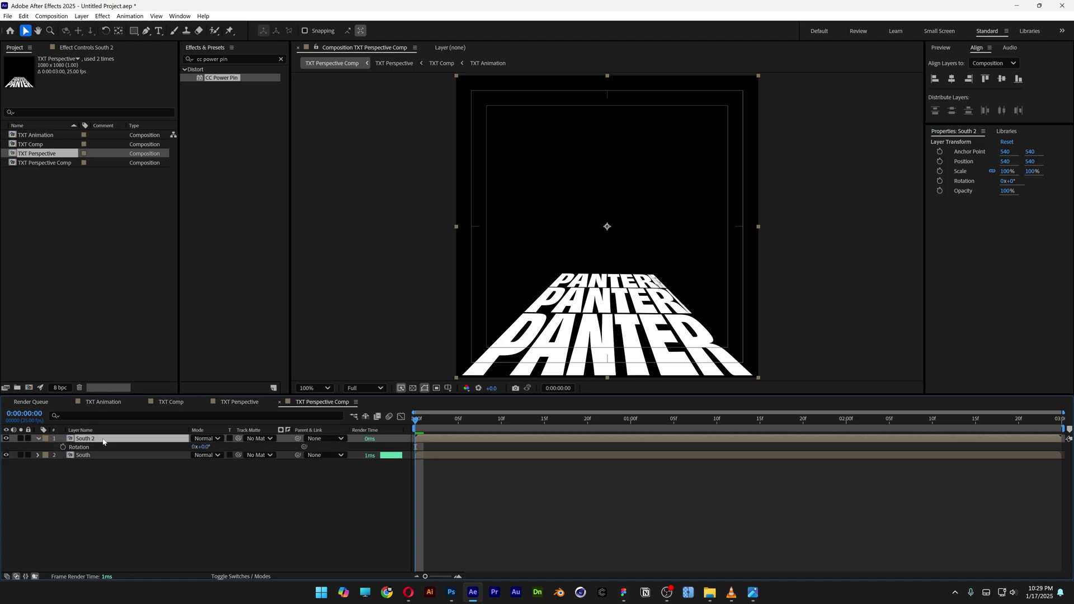
click(205, 446)
text(90)
key(Return)
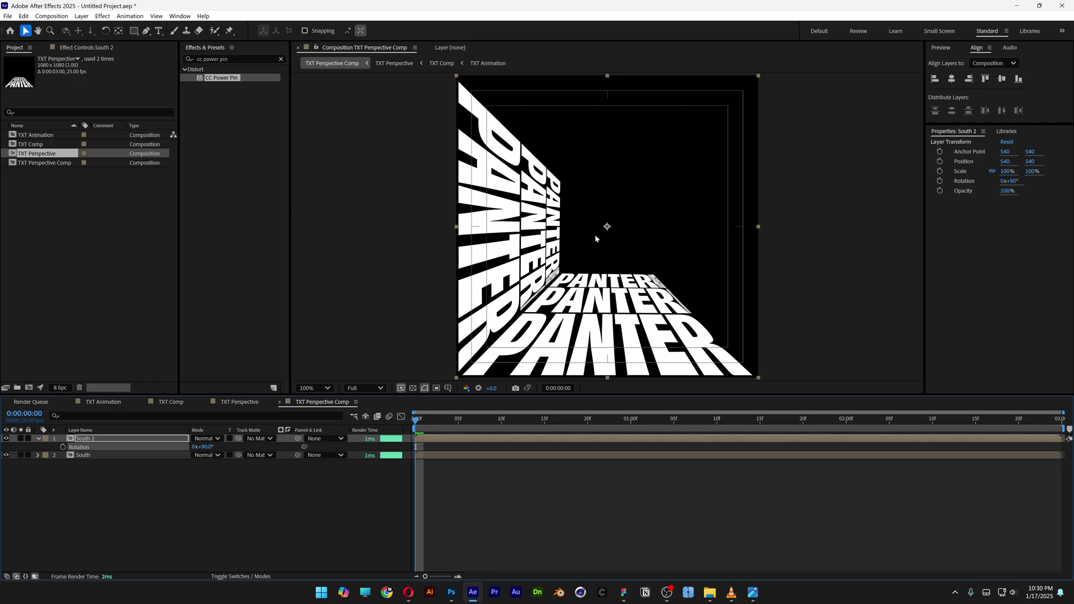
scroll(610, 228, up, 2)
scroll(597, 225, up, 2)
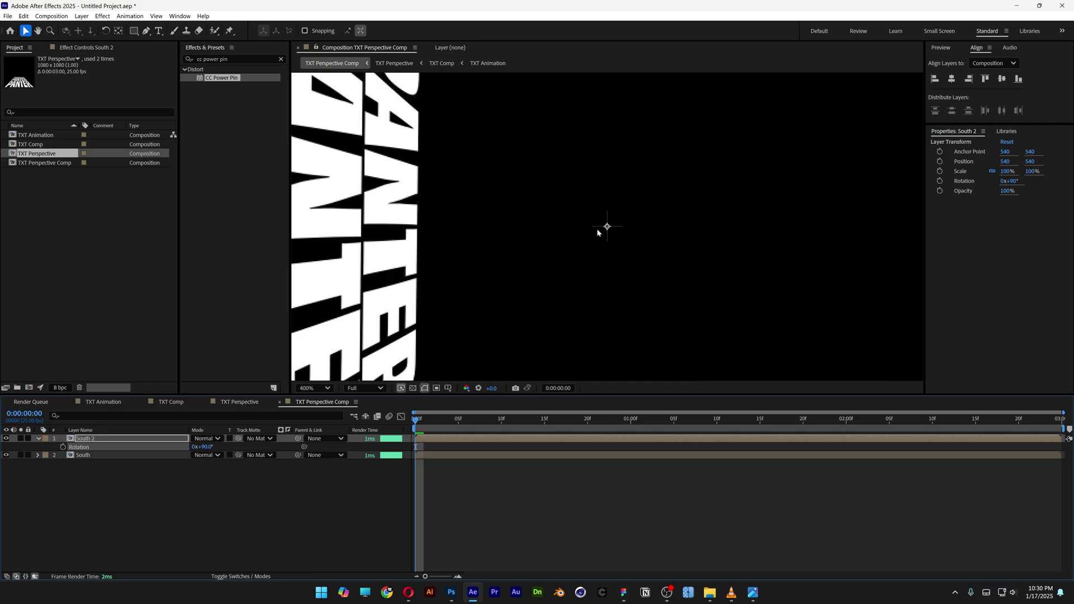
scroll(613, 226, down, 4)
Step: Rename the copy West and duplicate it with rotation 90+90 (180°) for the ceiling
right_click(118, 442)
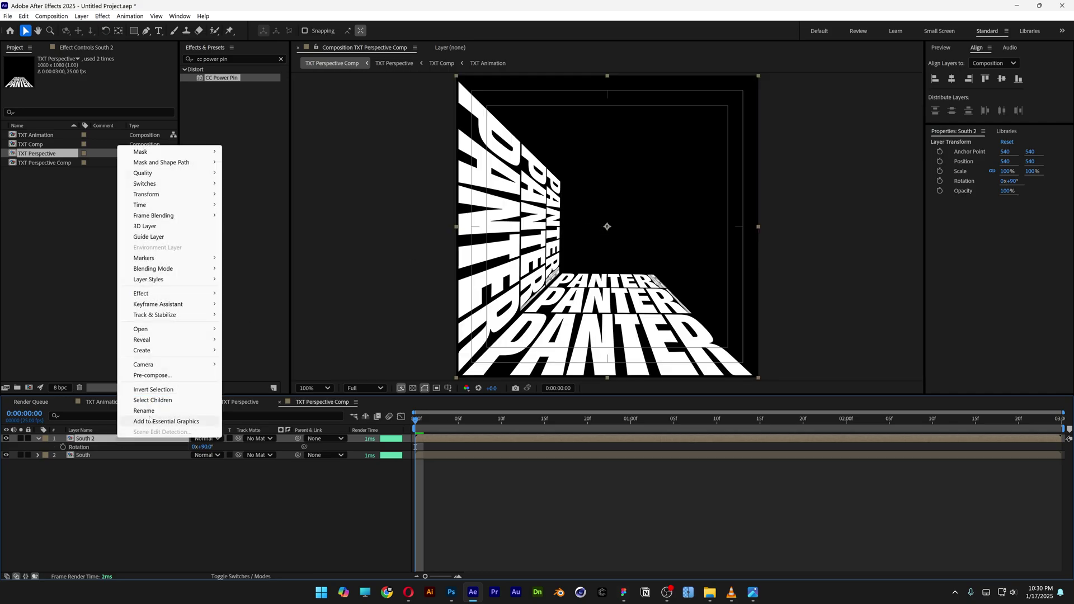
click(155, 407)
text(West)
key(Return)
key(ctrl+d)
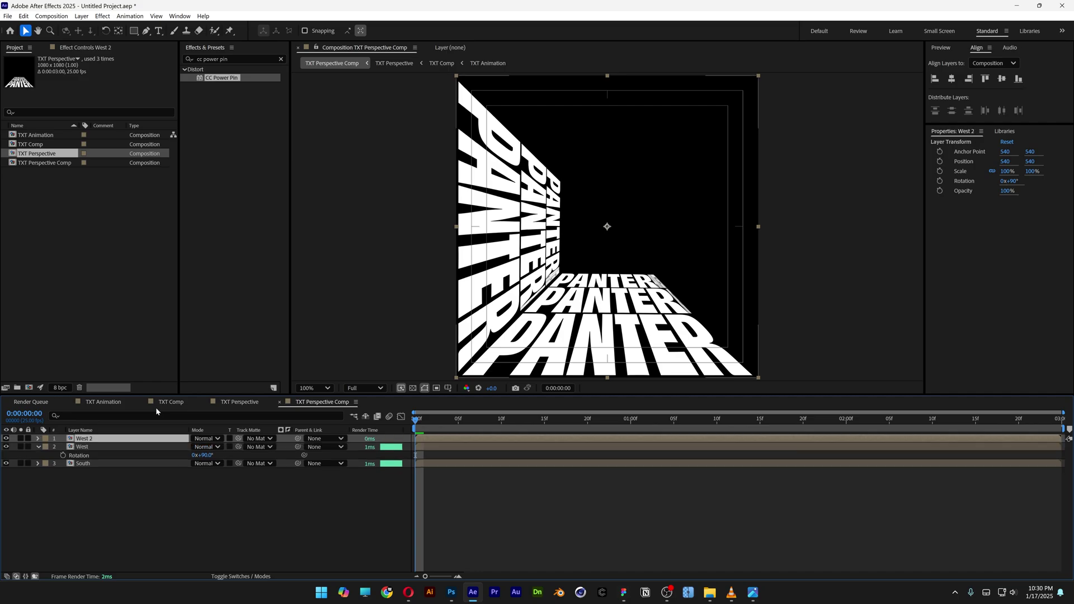
key(r)
click(206, 447)
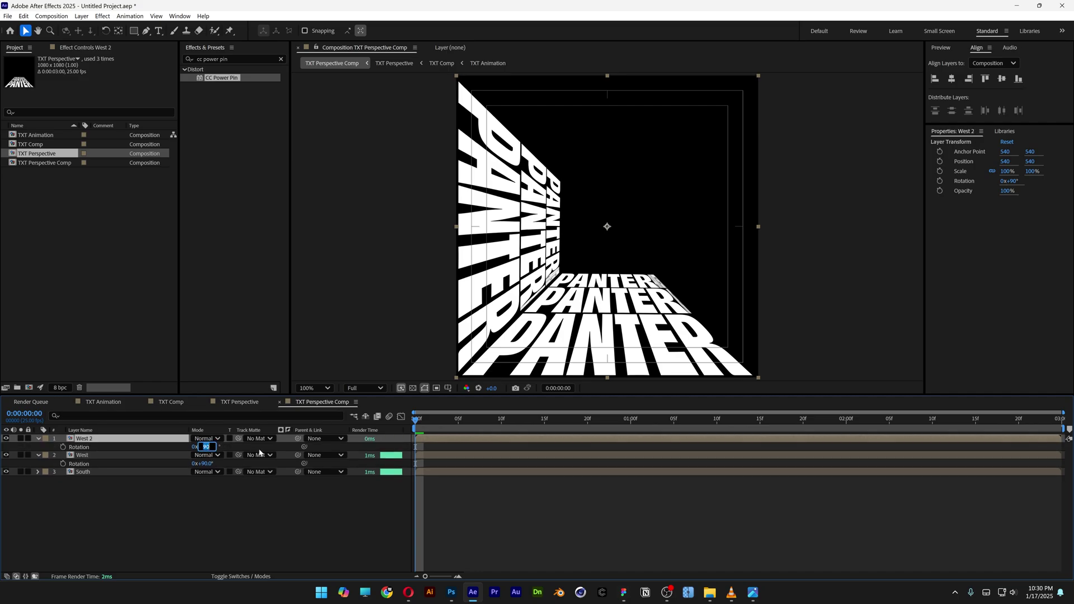
text(90)
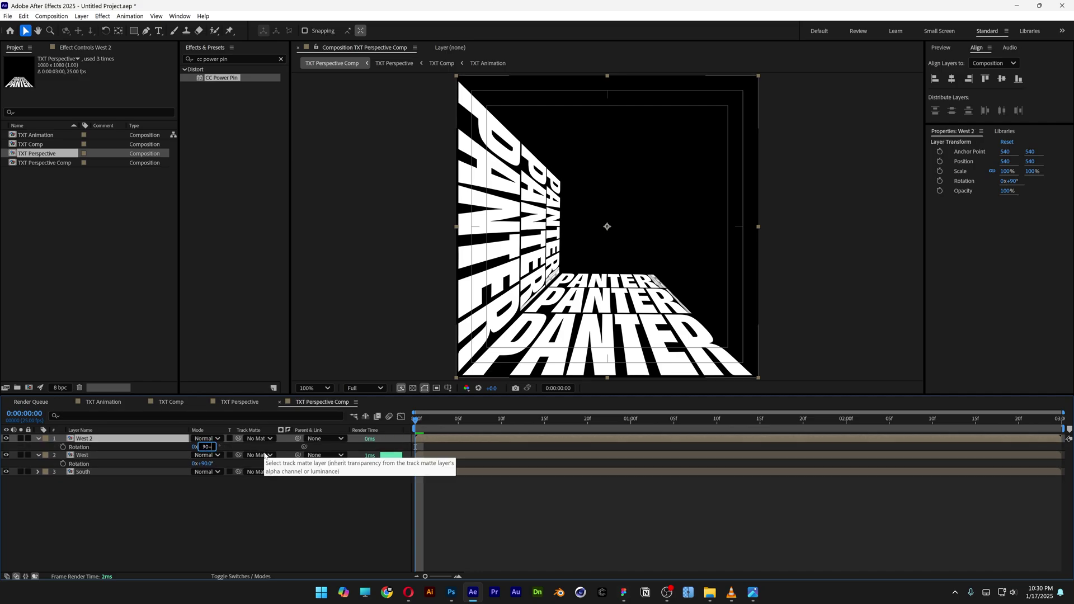
text(+90)
key(Return)
Step: Rename the West 2 ceiling layer to North
right_click(128, 439)
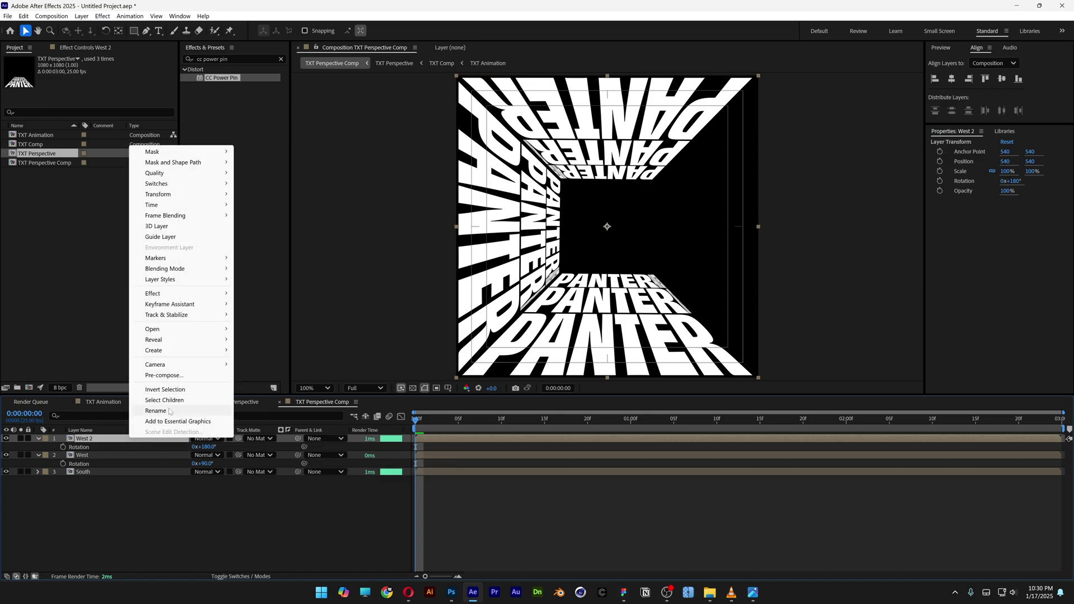
click(169, 410)
text(North)
key(Return)
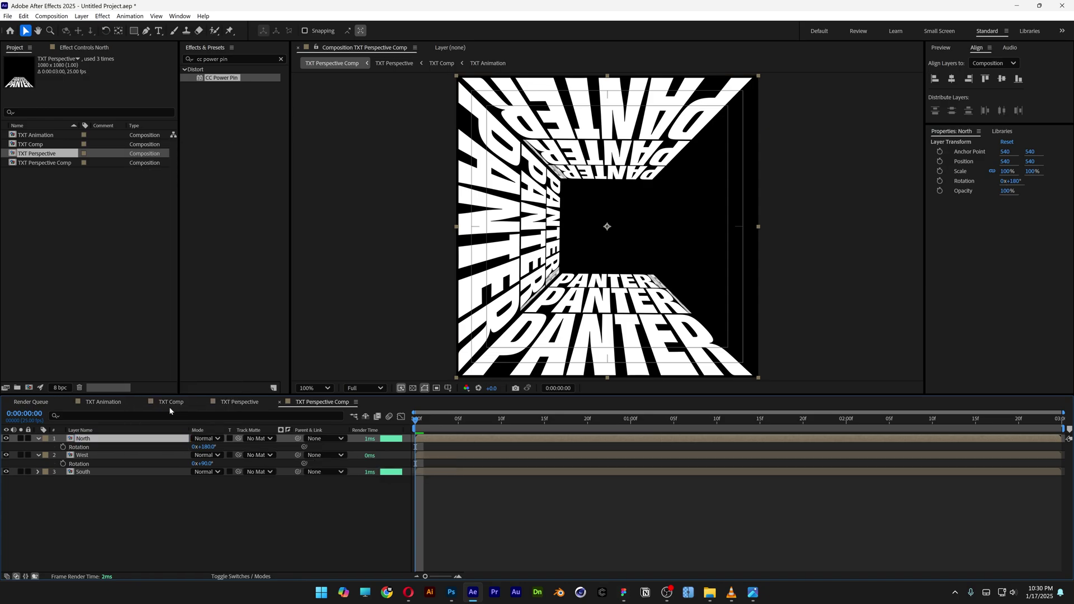
Step: Duplicate North, rotate the copy to 270° and name it East
key(ctrl+d)
key(r)
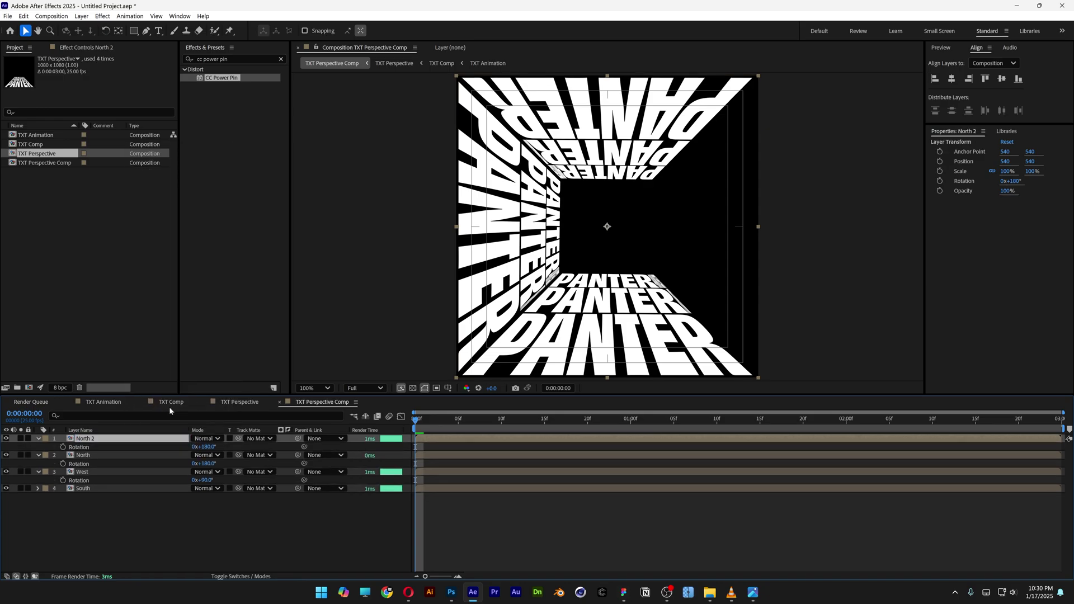
click(207, 447)
text(180)
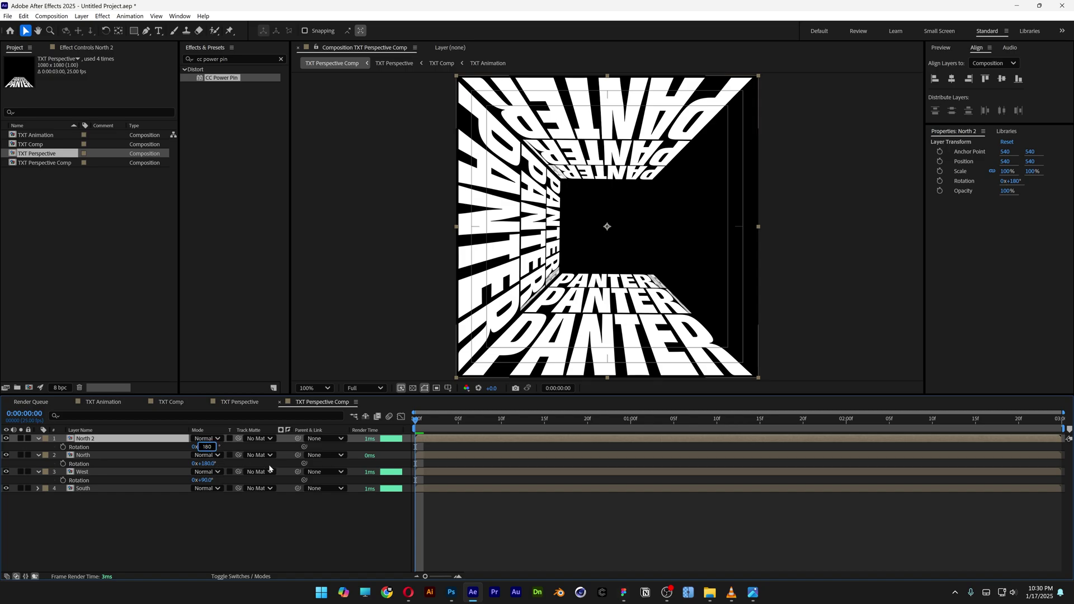
key(Return)
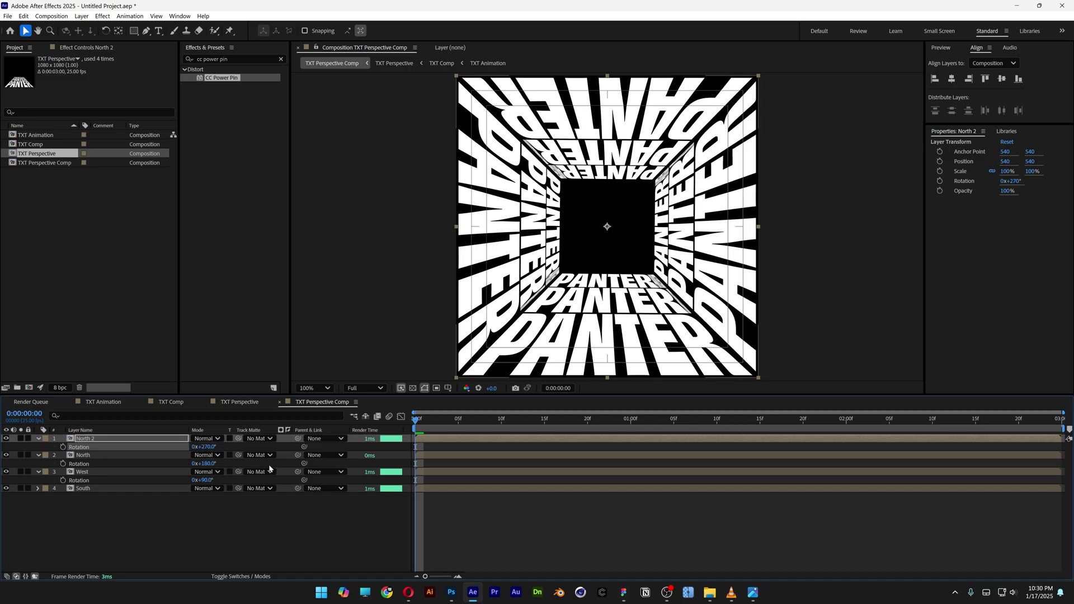
right_click(181, 440)
click(226, 412)
text(East)
key(Return)
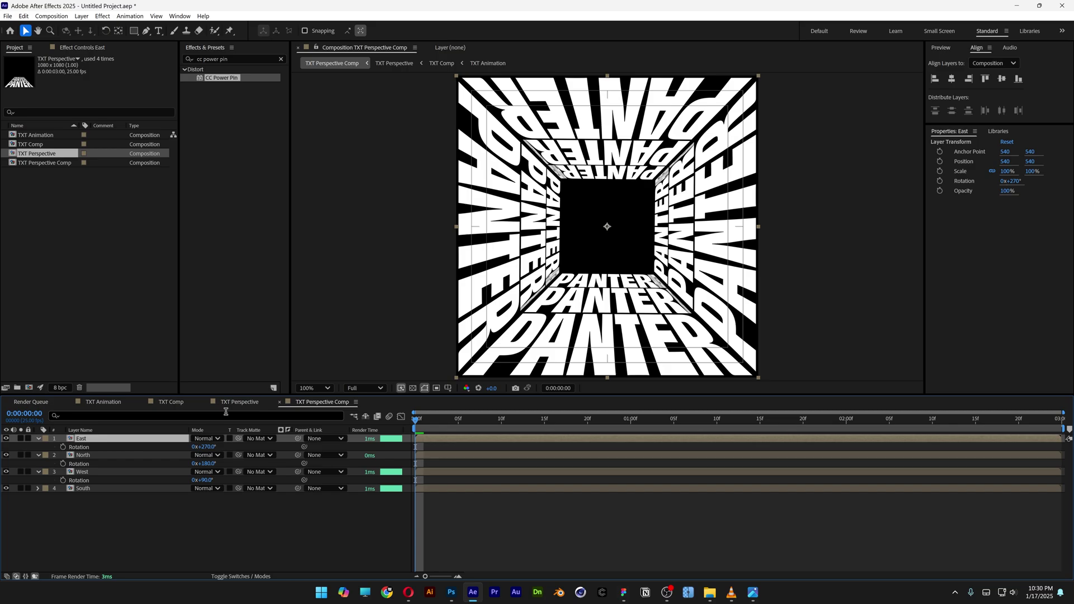
Step: Trim the composition to a 02:00 work area and preview the scrolling tunnel
drag(1062, 428, 846, 429)
right_click(842, 431)
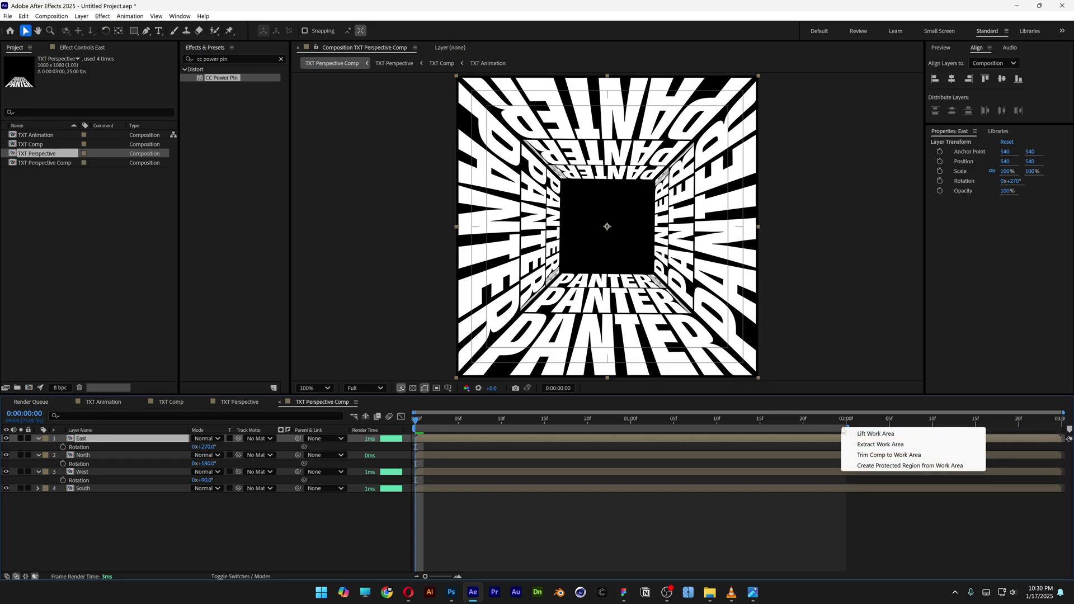
click(905, 458)
key(space)
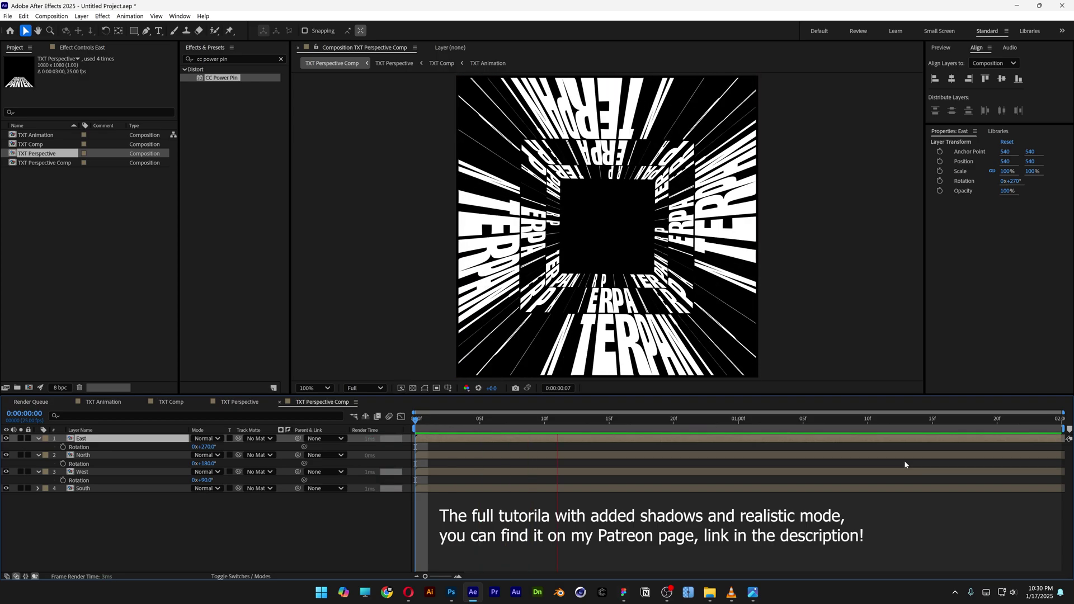